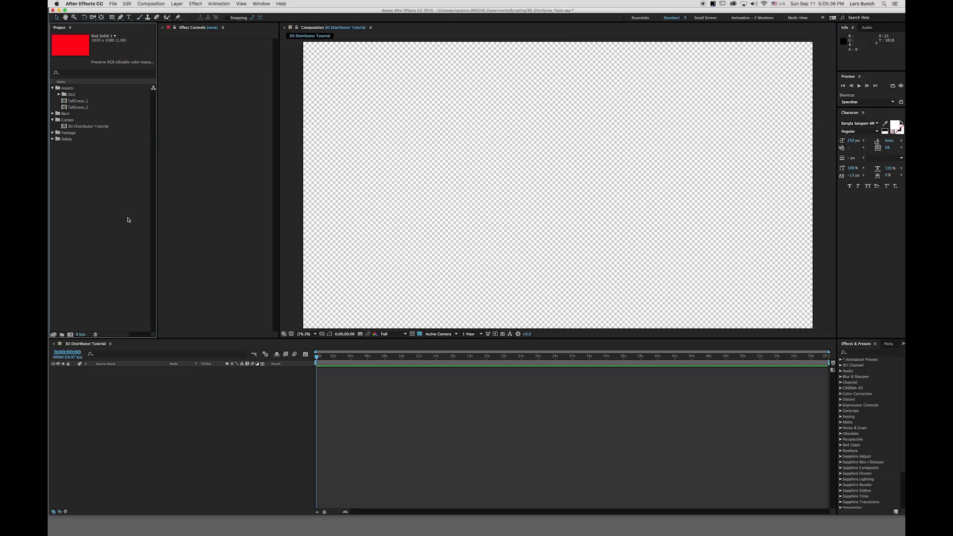
Open the 3D Distributor Ver0.03 script panel and dock it above the Effect Controls panel, resizing it to fit.
{"action": "left_click", "coordinate": [261, 3]}
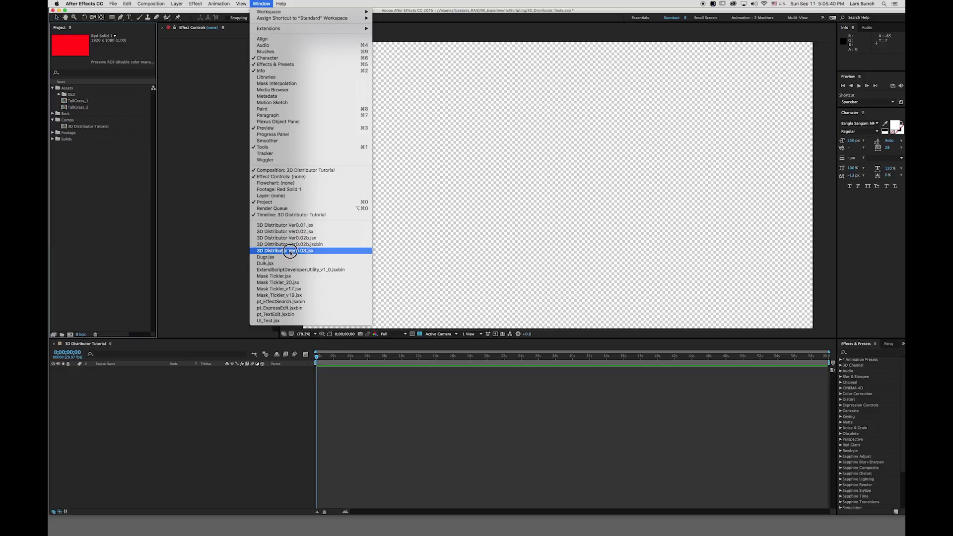
{"action": "left_click", "coordinate": [326, 253]}
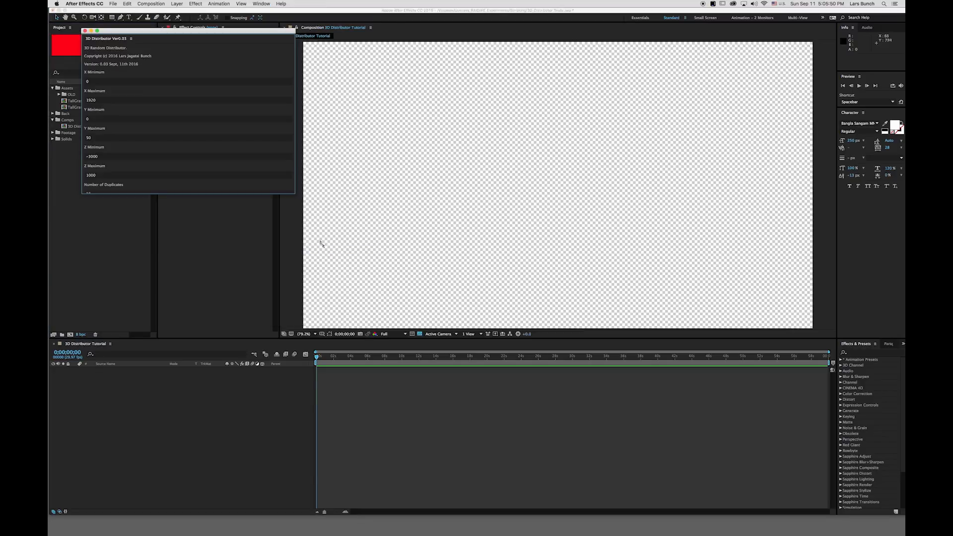
{"action": "left_click_drag", "start_coordinate": [292, 195], "coordinate": [193, 264]}
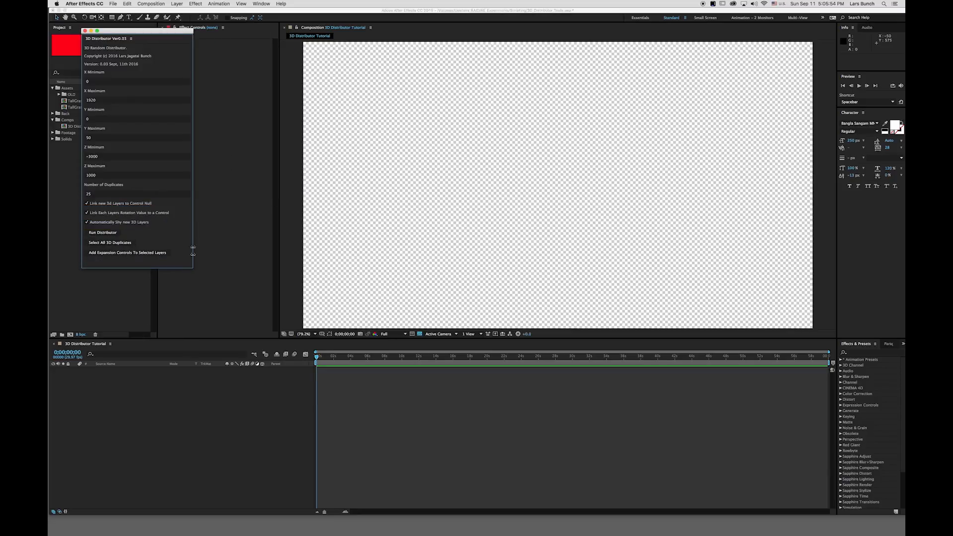
{"action": "left_click_drag", "start_coordinate": [136, 33], "coordinate": [191, 44]}
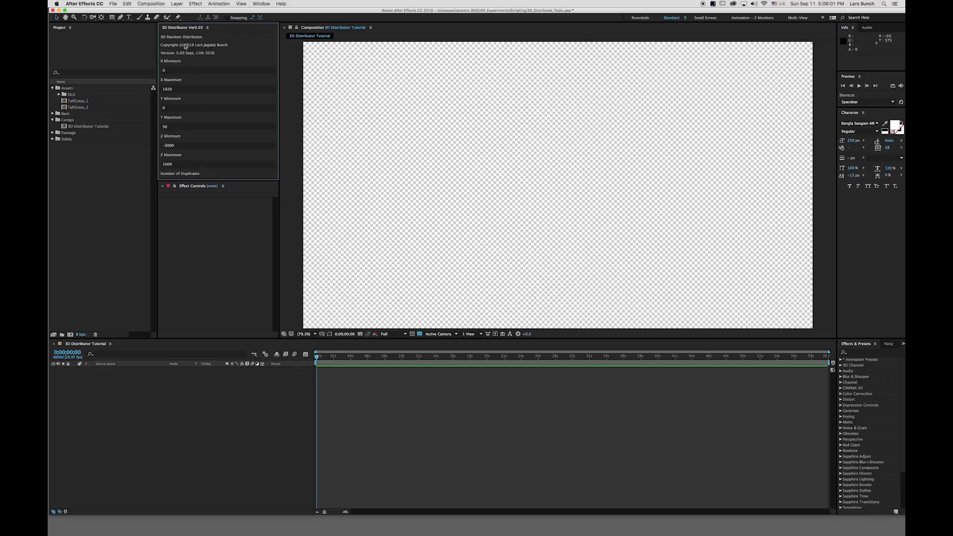
{"action": "left_click", "coordinate": [195, 180]}
{"action": "left_click_drag", "start_coordinate": [193, 181], "coordinate": [213, 252]}
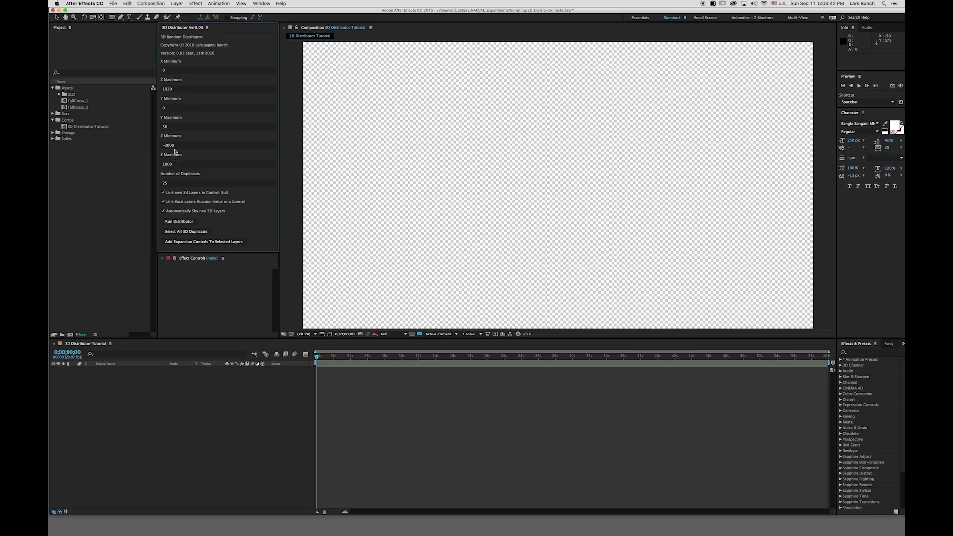
Set the distributor's X Minimum to 20 and X Maximum to 2000.
{"action": "left_click", "coordinate": [176, 70]}
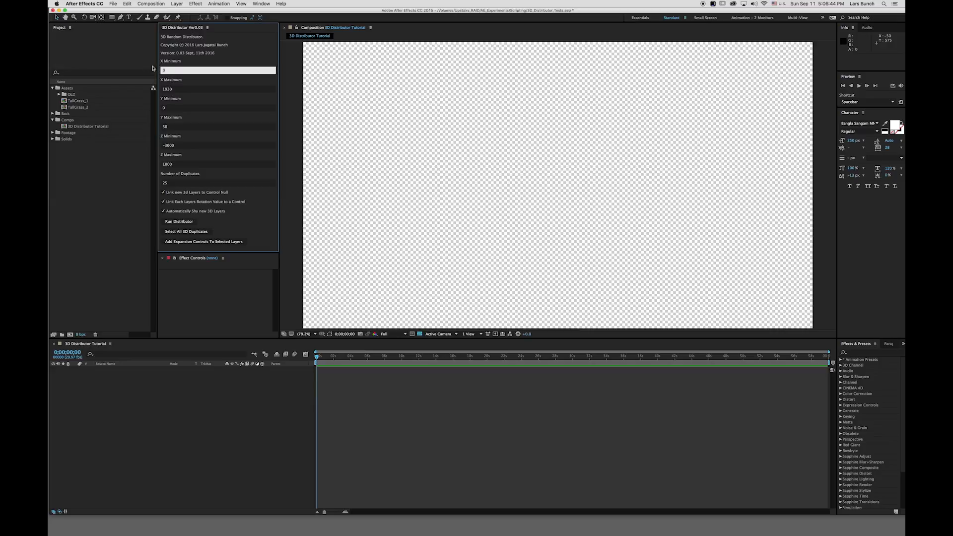
{"action": "type", "text": "20"}
{"action": "key", "text": "Return"}
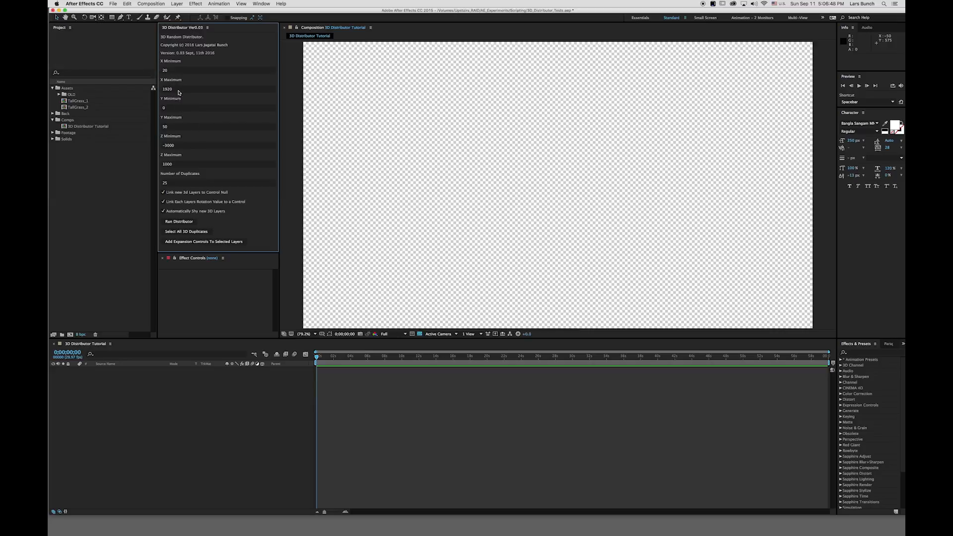
{"action": "left_click", "coordinate": [178, 90]}
{"action": "type", "text": "2000"}
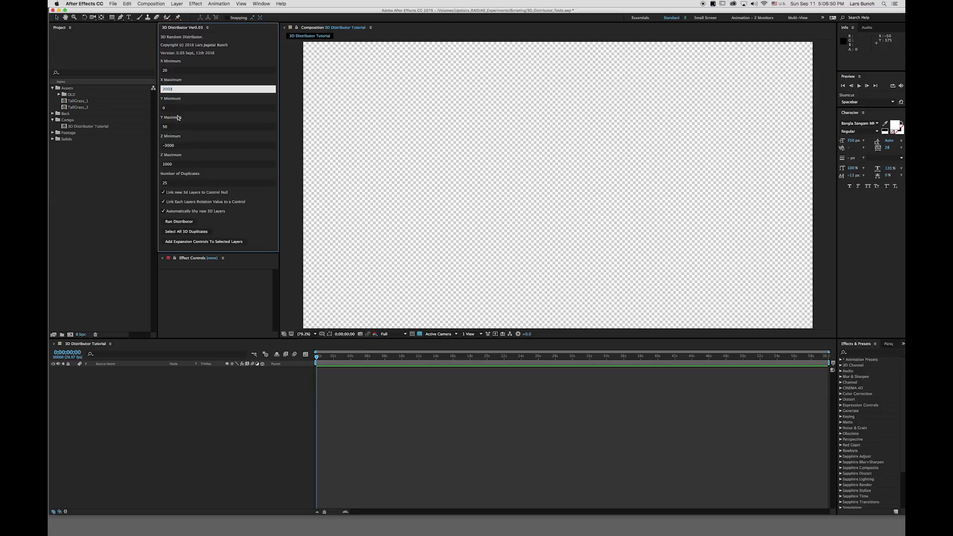
{"action": "key", "text": "Return"}
Set the distributor's Y Minimum to -50.
{"action": "left_click", "coordinate": [171, 108]}
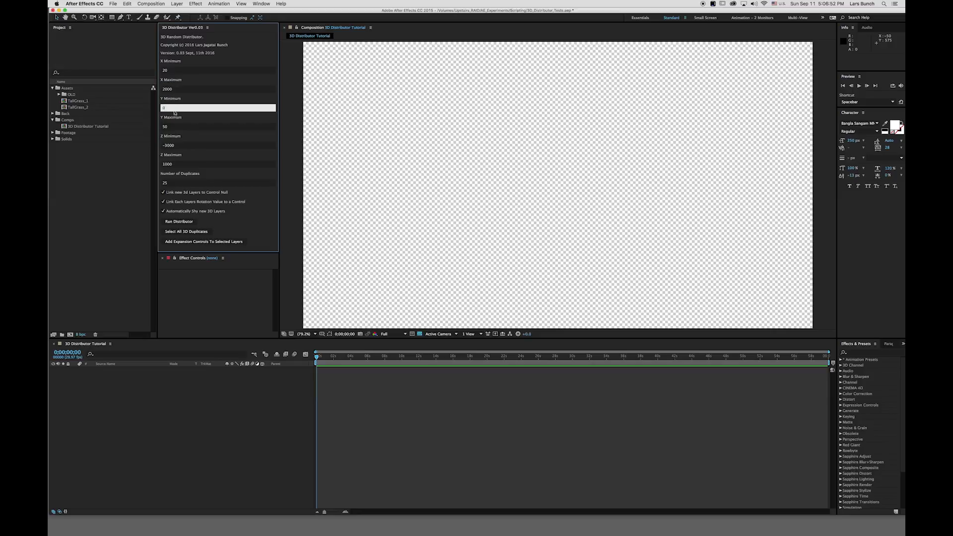
{"action": "type", "text": "-50"}
{"action": "key", "text": "Return"}
{"action": "left_click_drag", "start_coordinate": [174, 109], "coordinate": [153, 108]}
{"action": "type", "text": "-50"}
{"action": "key", "text": "Return"}
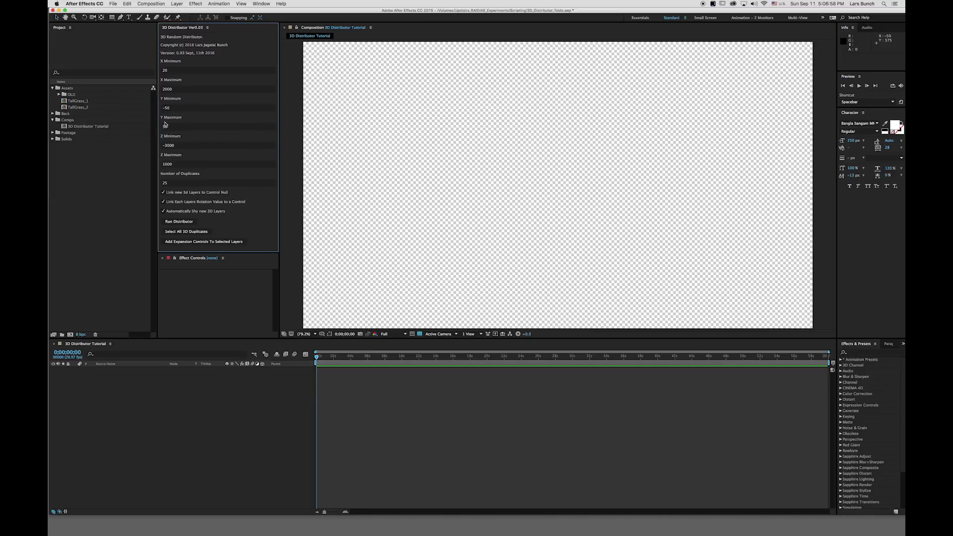
Set the Number of Duplicates to 100.
{"action": "left_click", "coordinate": [168, 184]}
{"action": "type", "text": "100"}
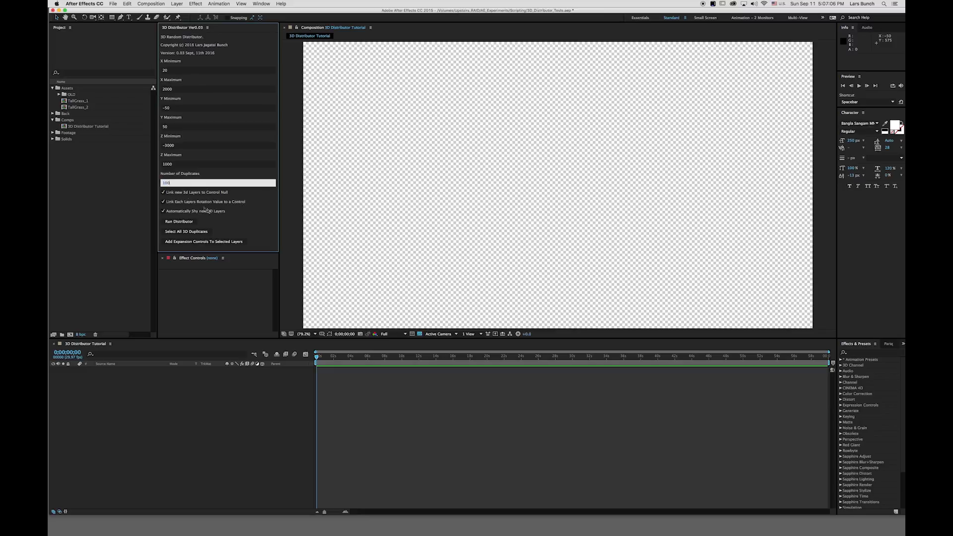
{"action": "key", "text": "Return"}
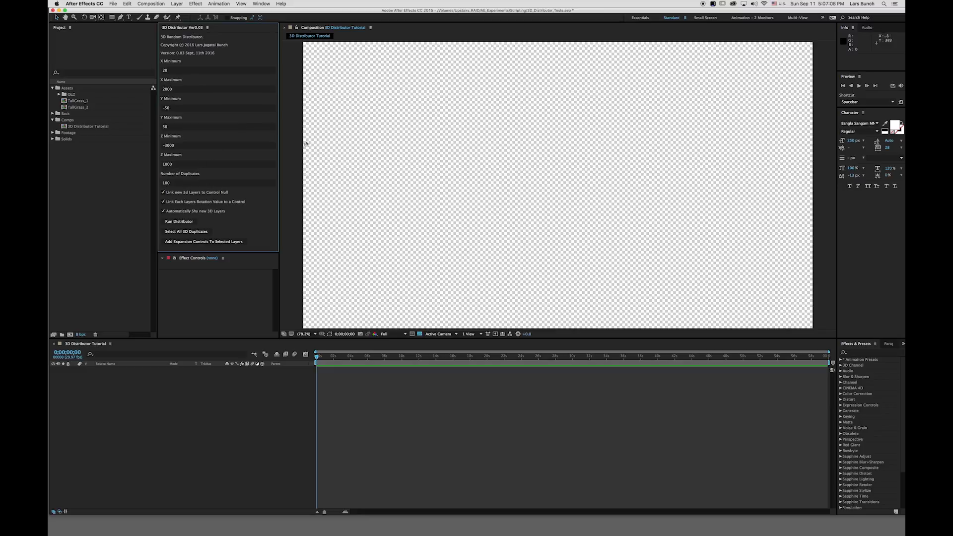
Add the TallGrass_1 footage to the 3D Distributor Tutorial composition.
{"action": "left_click", "coordinate": [71, 109]}
{"action": "left_click", "coordinate": [68, 102]}
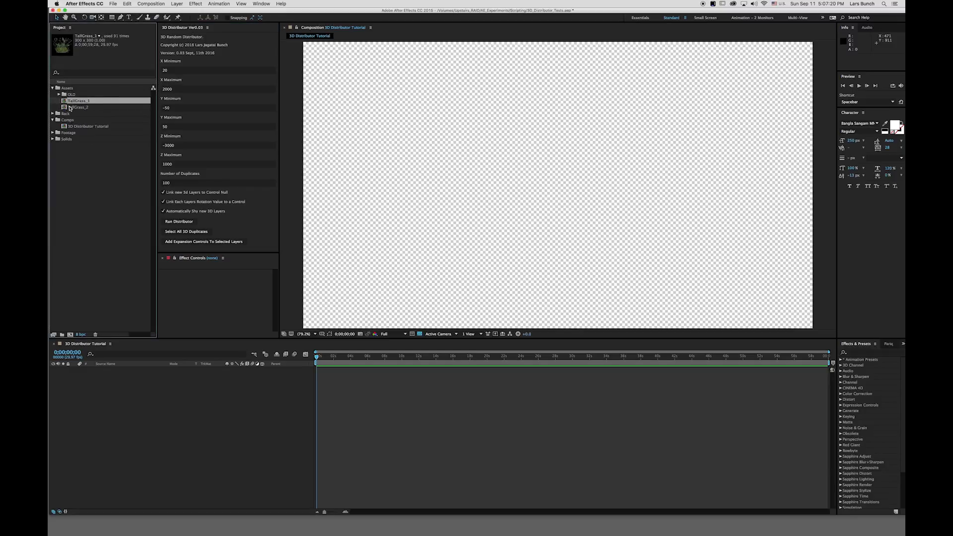
{"action": "key", "text": "super+slash"}
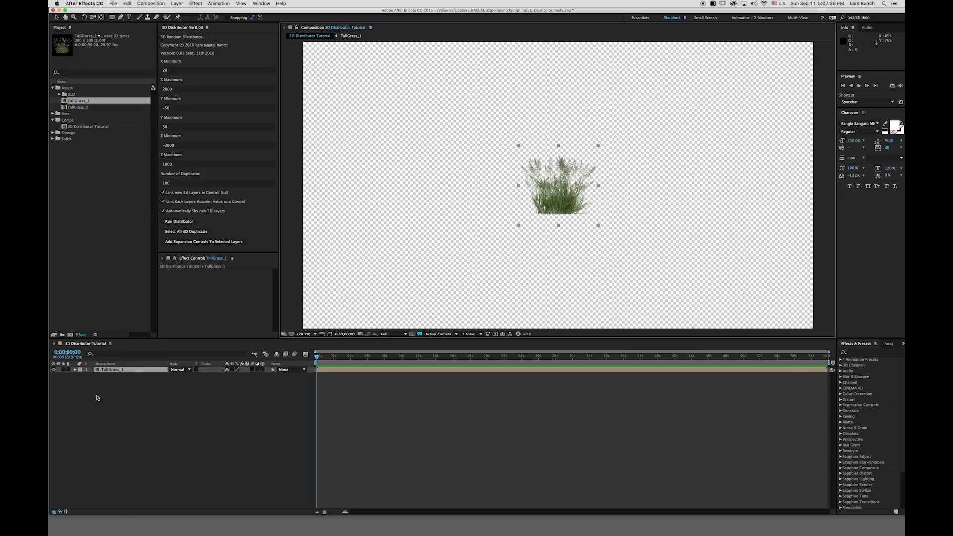
Try to run the distributor with no layer selected and dismiss the alert.
{"action": "left_click", "coordinate": [112, 373]}
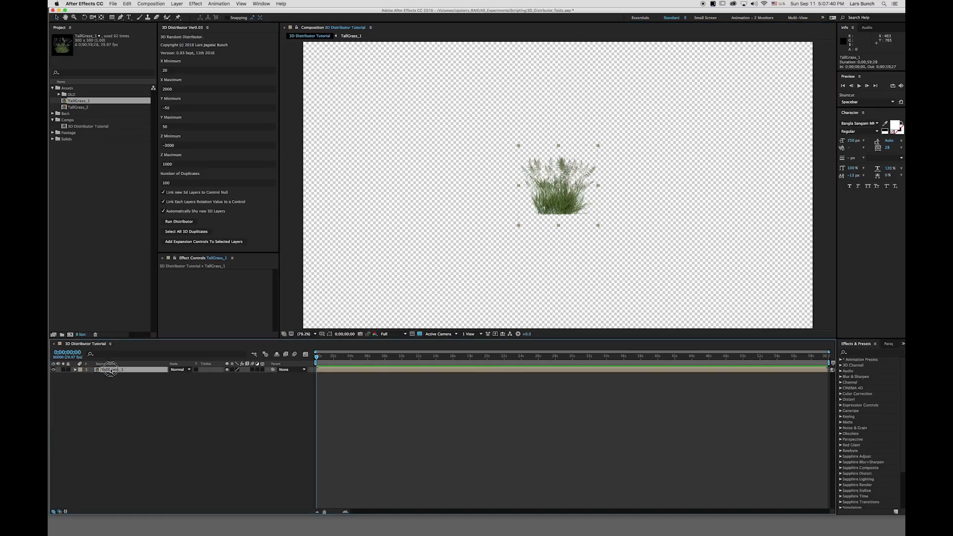
{"action": "left_click", "coordinate": [111, 390]}
{"action": "left_click", "coordinate": [177, 221]}
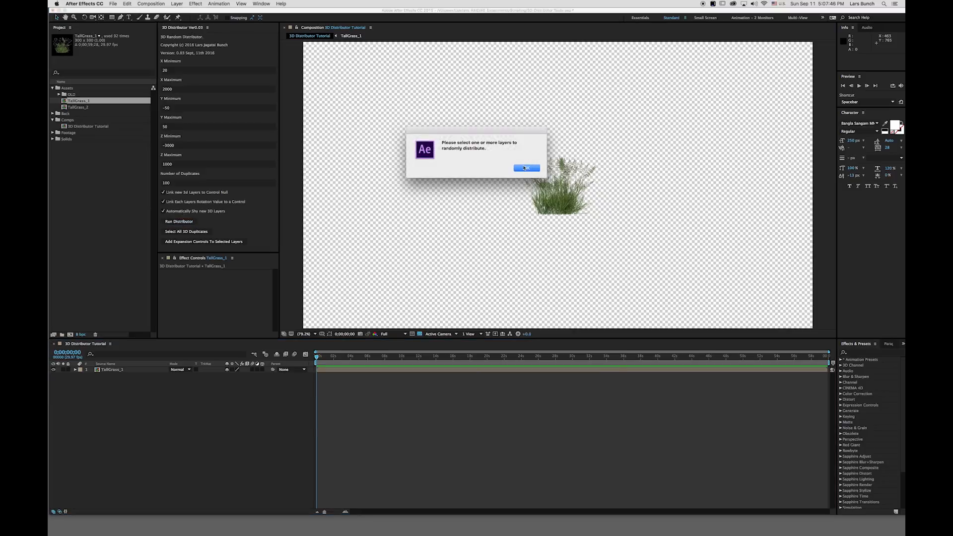
{"action": "left_click", "coordinate": [524, 168]}
{"action": "left_click", "coordinate": [524, 168]}
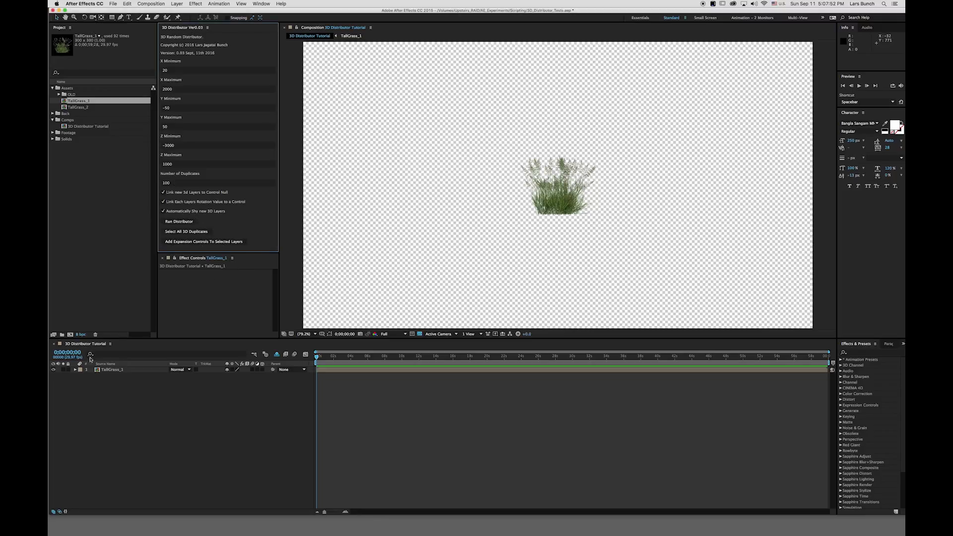
Select the TallGrass_1 layer, run the distributor, and dismiss the alert.
{"action": "left_click", "coordinate": [111, 371]}
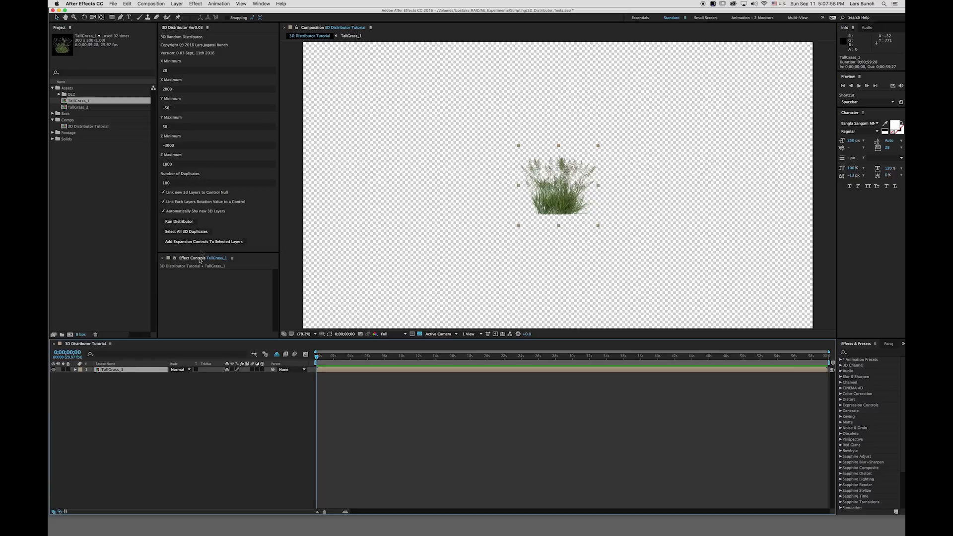
{"action": "left_click", "coordinate": [178, 222]}
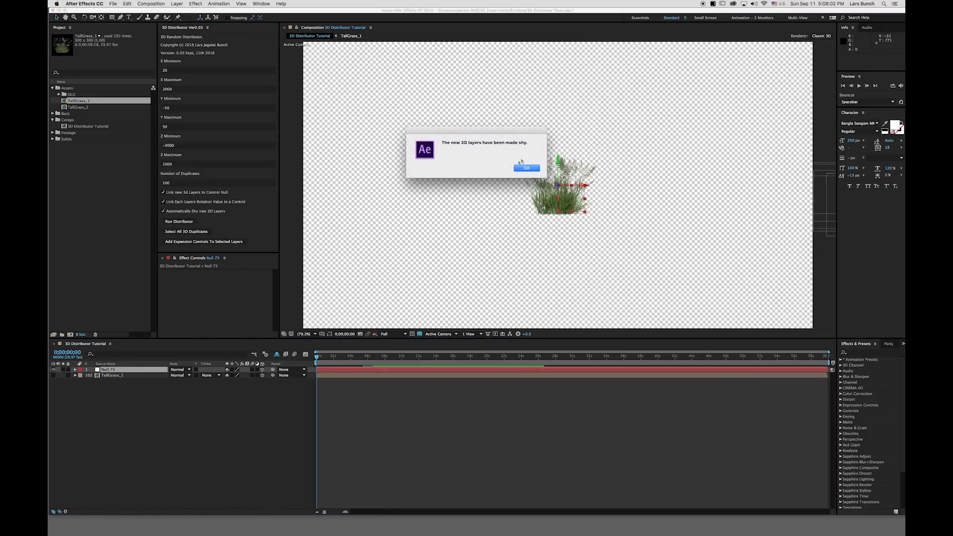
{"action": "left_click", "coordinate": [527, 169]}
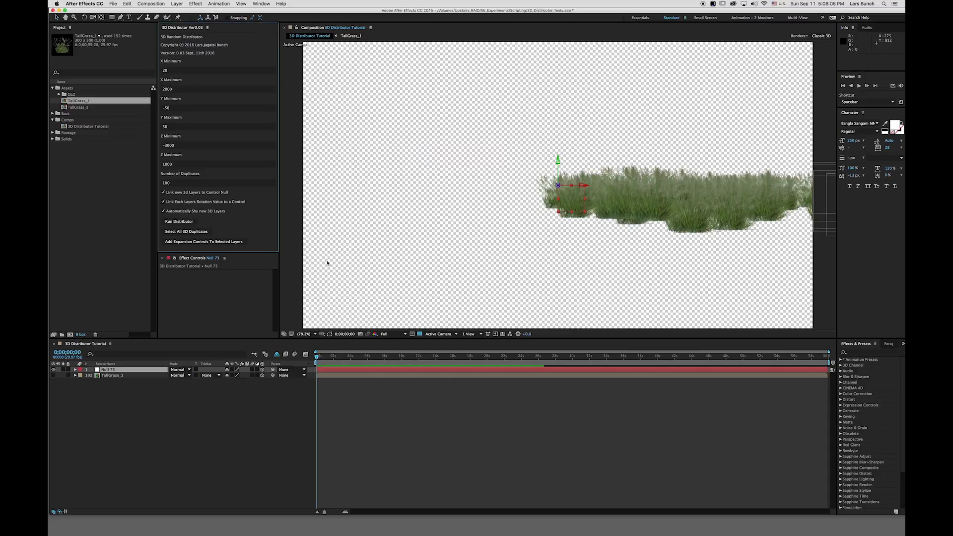
Switch the timeline to layer names and widen the layer name column.
{"action": "left_click", "coordinate": [107, 364]}
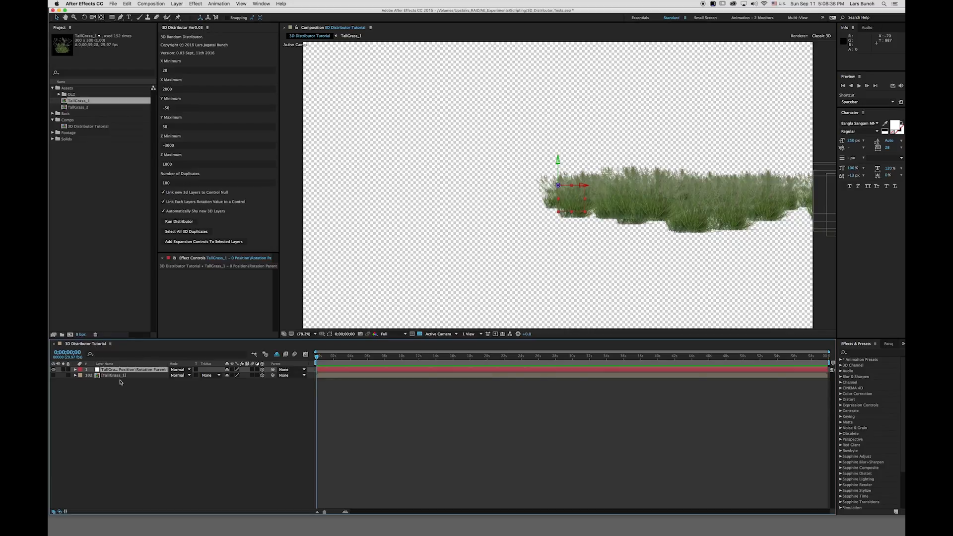
{"action": "left_click_drag", "start_coordinate": [167, 364], "coordinate": [201, 365]}
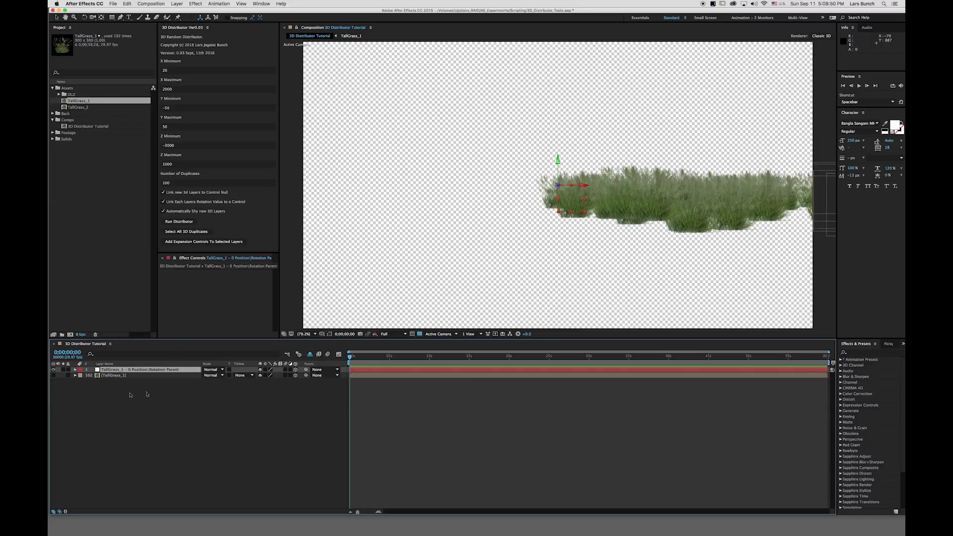
Temporarily reveal the shy duplicate layers, scroll through the list, and hide them again.
{"action": "left_click", "coordinate": [310, 354]}
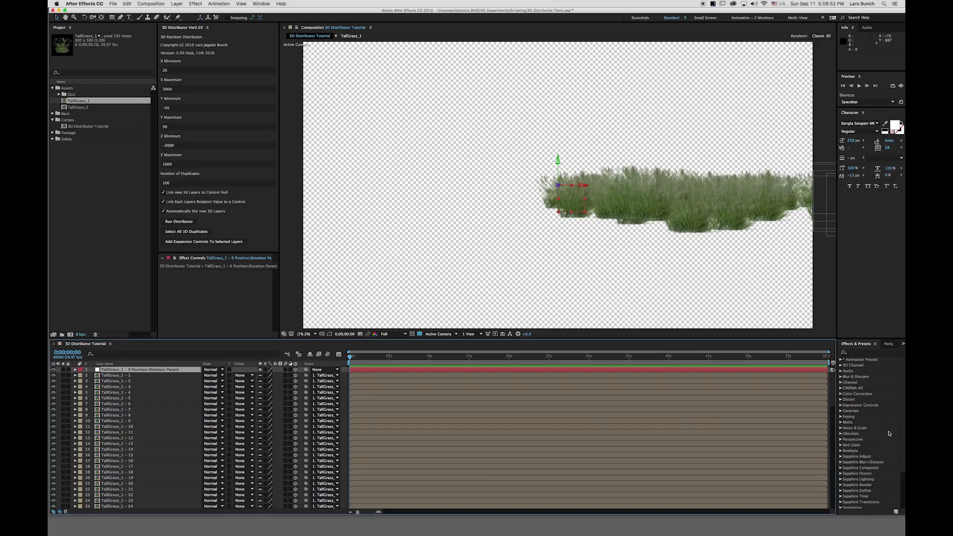
{"action": "left_click_drag", "start_coordinate": [839, 400], "coordinate": [838, 509]}
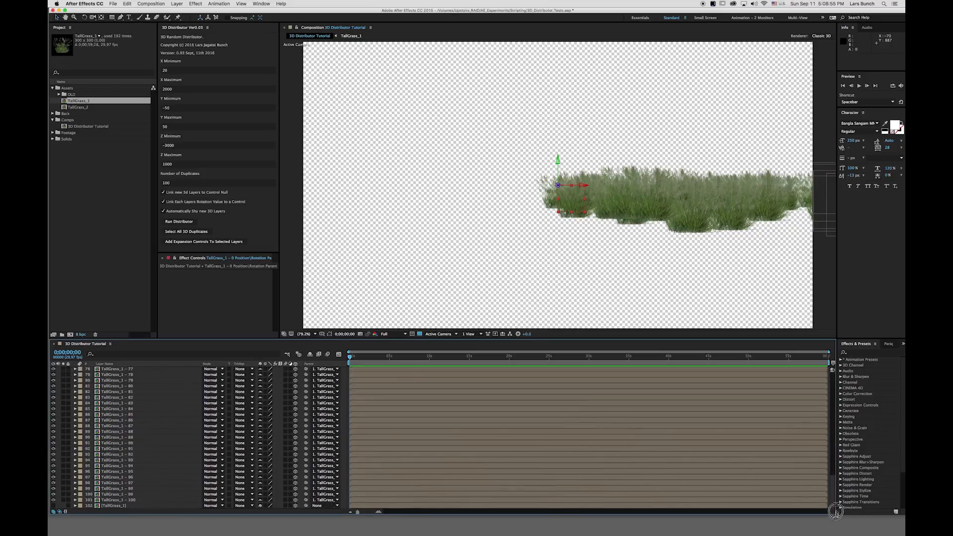
{"action": "left_click", "coordinate": [129, 506]}
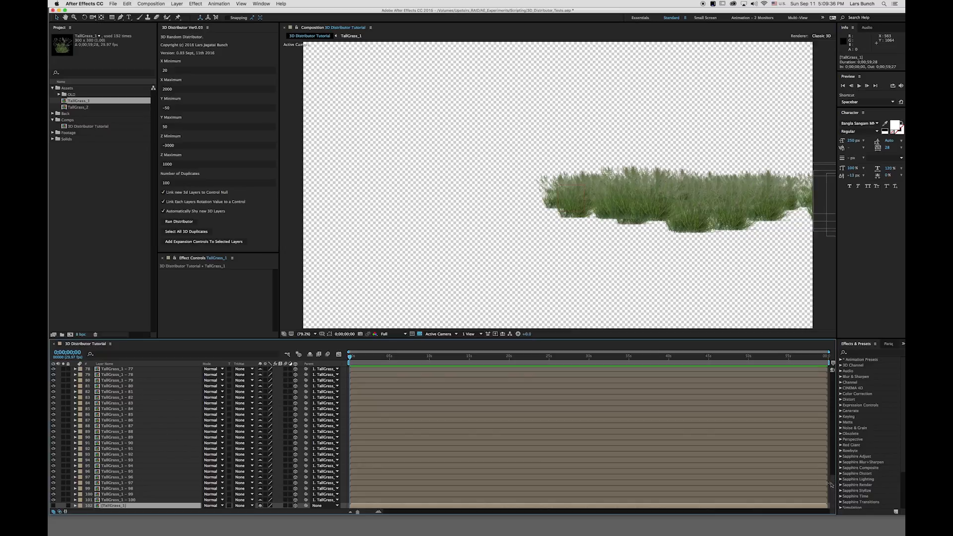
{"action": "left_click_drag", "start_coordinate": [833, 487], "coordinate": [828, 380]}
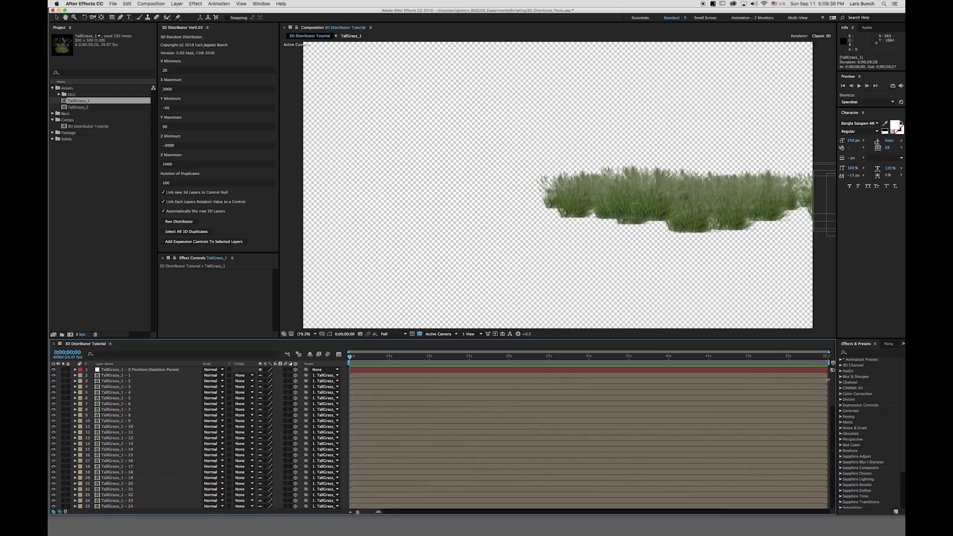
{"action": "left_click", "coordinate": [310, 354]}
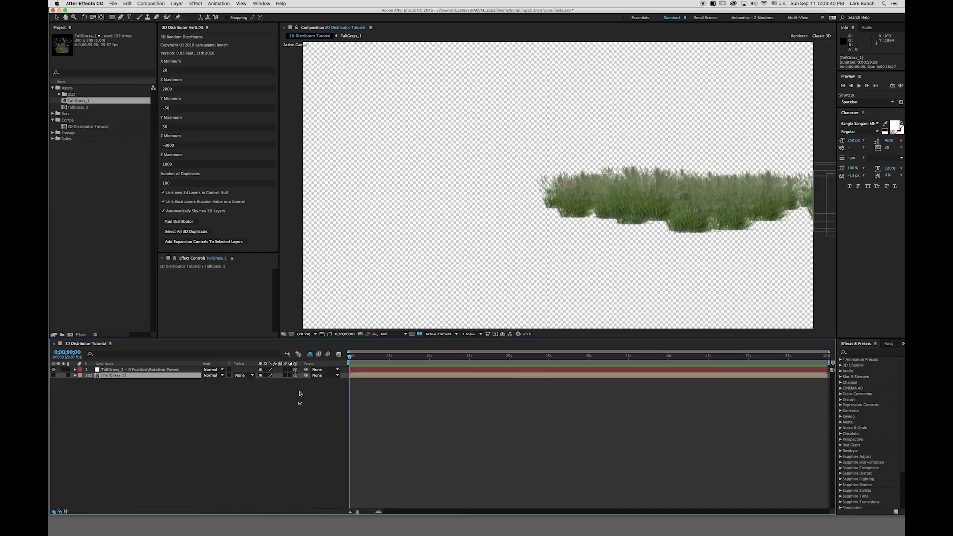
Show the control null's Position and Rotation and scrub its Position to about -89, 579, -592.
{"action": "left_click", "coordinate": [134, 370]}
{"action": "key", "text": "p"}
{"action": "key", "text": "shift+r"}
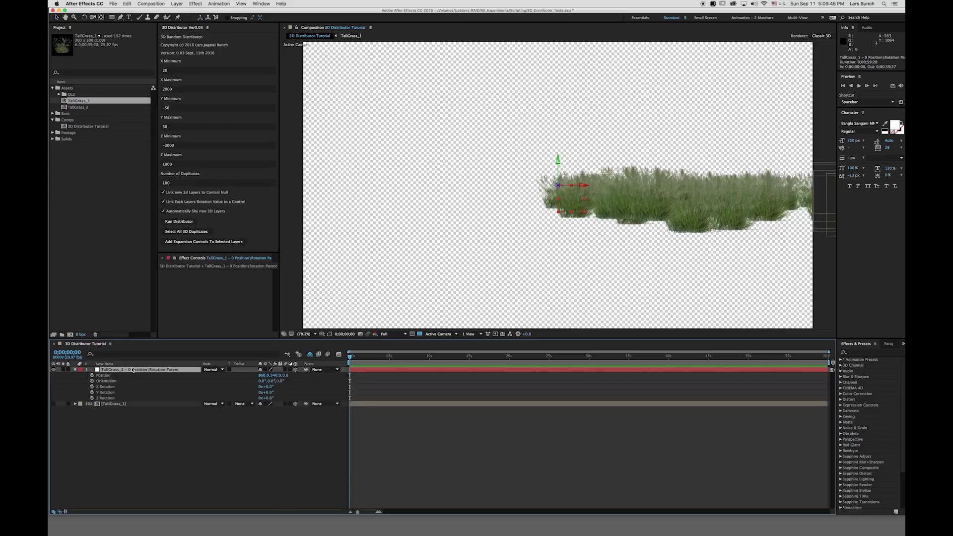
{"action": "left_click_drag", "start_coordinate": [263, 375], "coordinate": [52, 377]}
{"action": "left_click_drag", "start_coordinate": [261, 377], "coordinate": [107, 382]}
{"action": "left_click_drag", "start_coordinate": [261, 377], "coordinate": [106, 361]}
{"action": "mouse_move", "coordinate": [275, 376]}
{"action": "left_mouse_down"}
{"action": "mouse_move", "coordinate": [297, 380]}
{"action": "mouse_move", "coordinate": [284, 375]}
{"action": "left_mouse_up"}
Create a Two-Node Camera using the 35mm preset.
{"action": "key", "text": "super+alt+shift+c"}
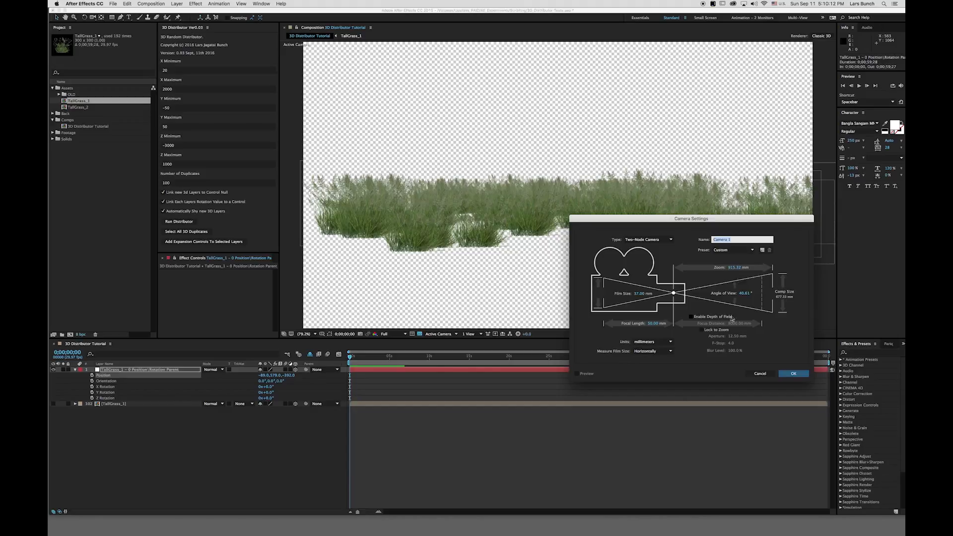
{"action": "left_click", "coordinate": [734, 250]}
{"action": "left_click", "coordinate": [730, 293]}
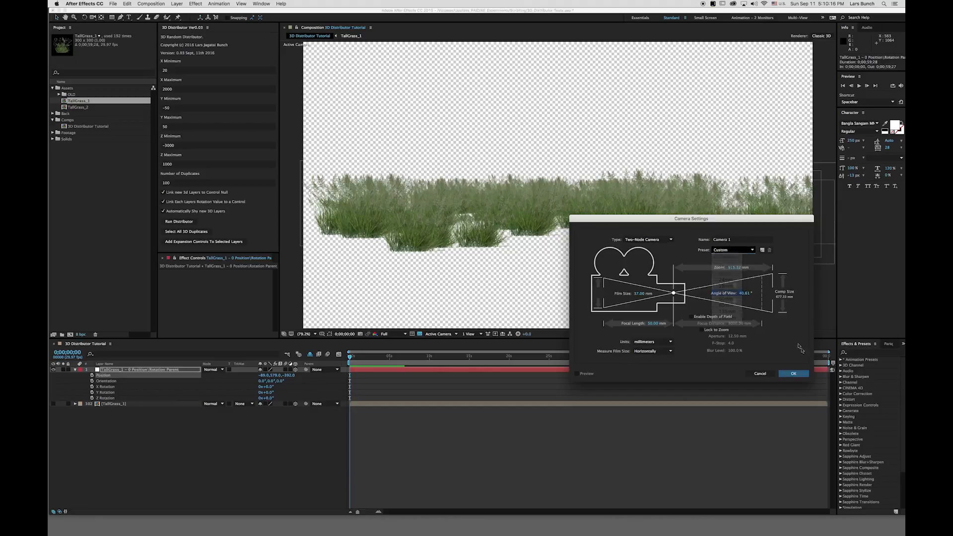
{"action": "left_click", "coordinate": [793, 373]}
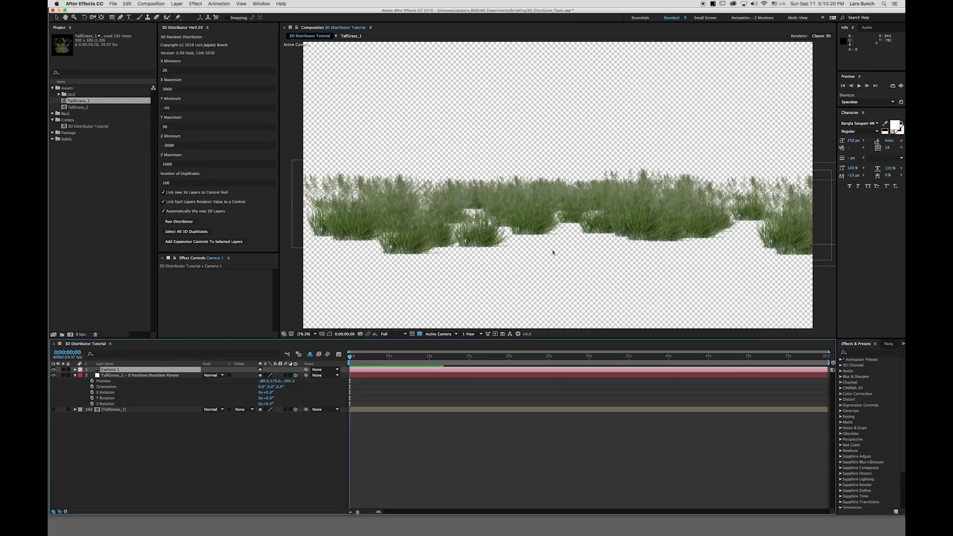
Move the camera to a low view looking through the grass.
{"action": "left_click_drag", "start_coordinate": [554, 253], "coordinate": [624, 230]}
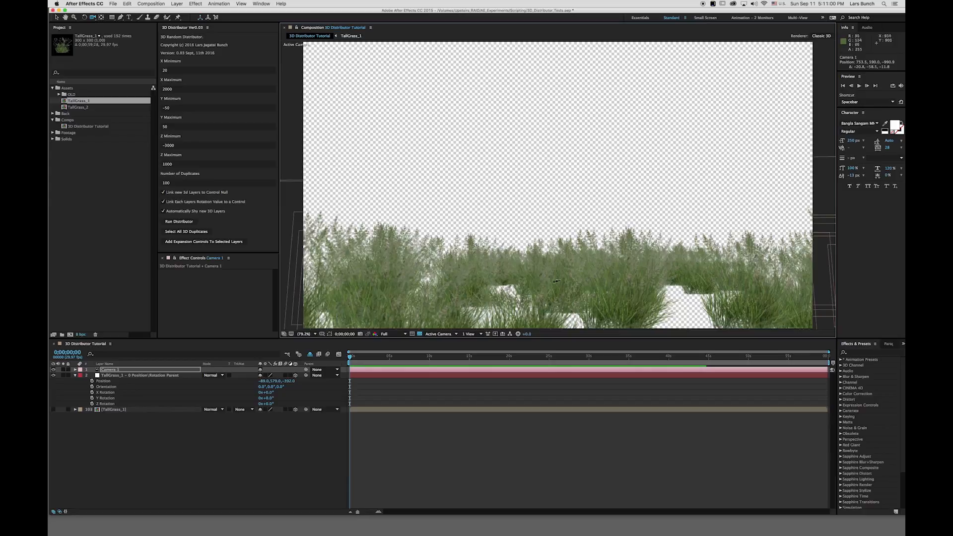
{"action": "left_click_drag", "start_coordinate": [549, 249], "coordinate": [602, 253]}
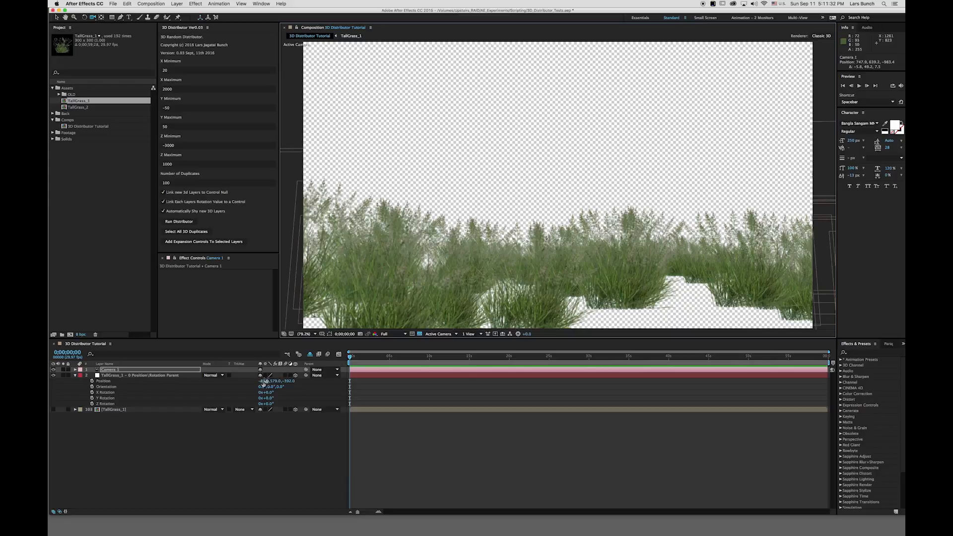
Show the shy layers and select all 3D duplicates with the distributor.
{"action": "left_click", "coordinate": [310, 354]}
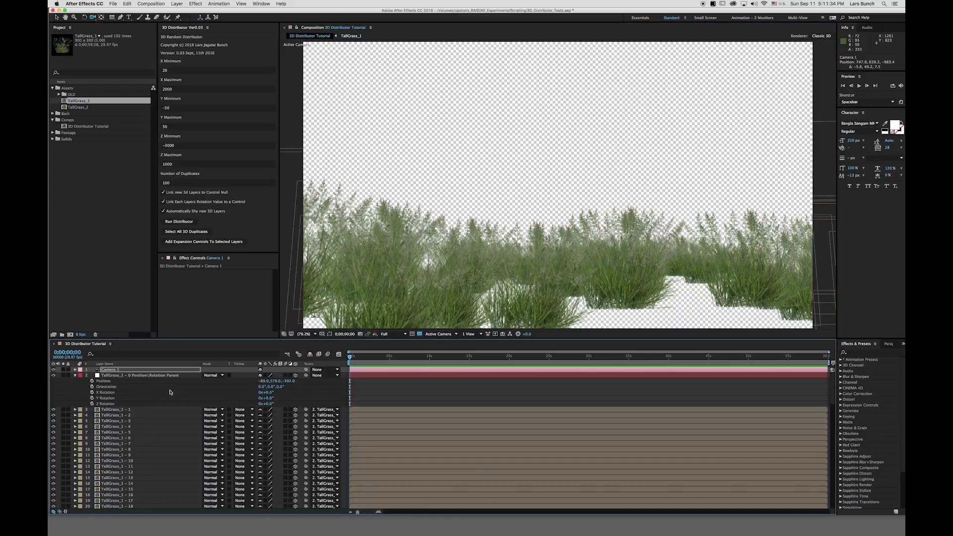
{"action": "left_click", "coordinate": [187, 232]}
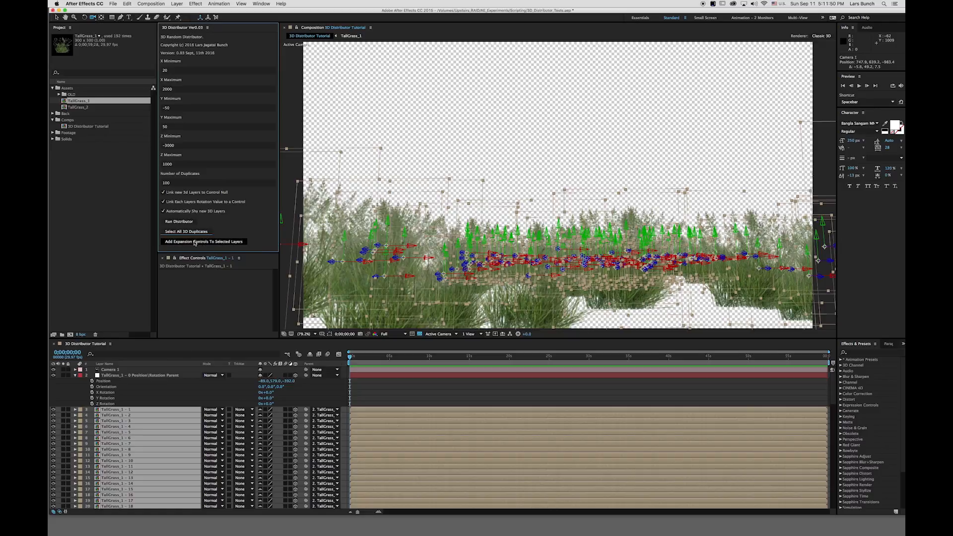
Add expansion controls to the selected grass duplicates and hide the shy layers.
{"action": "left_click", "coordinate": [212, 243]}
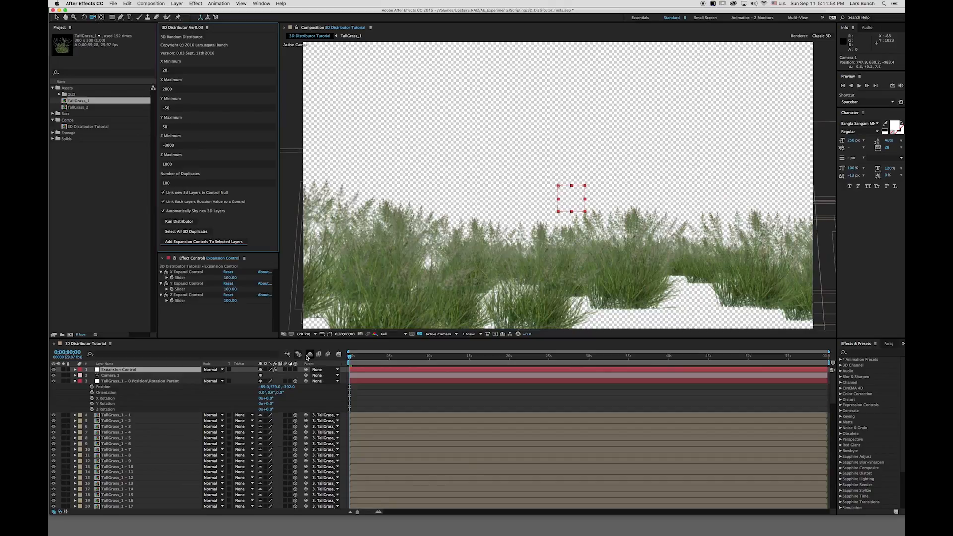
{"action": "left_click", "coordinate": [309, 355]}
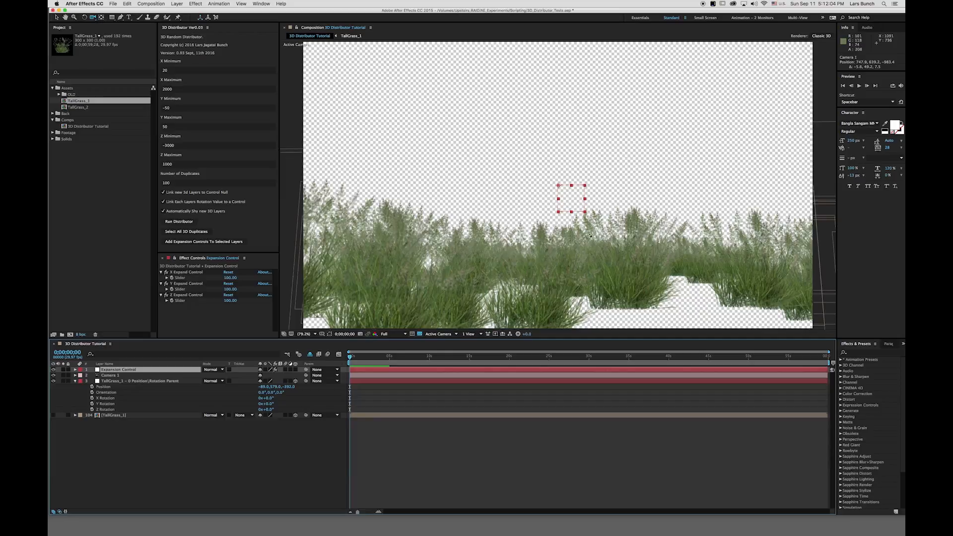
Scrub the Y Expand Control slider to about -112.6 while viewing the grass from above.
{"action": "left_click_drag", "start_coordinate": [584, 226], "coordinate": [607, 234]}
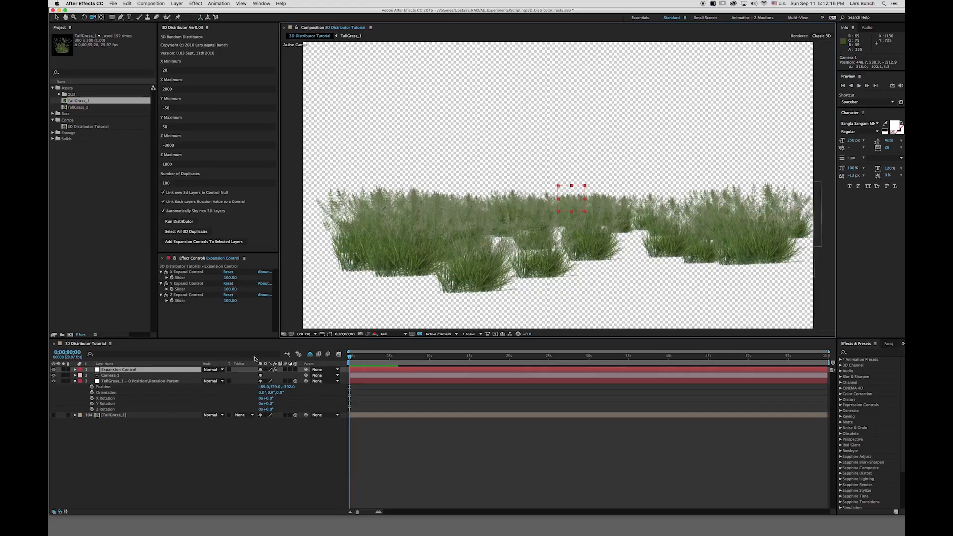
{"action": "left_click_drag", "start_coordinate": [230, 289], "coordinate": [226, 293]}
{"action": "left_click", "coordinate": [224, 288]}
{"action": "left_click_drag", "start_coordinate": [217, 291], "coordinate": [158, 290]}
{"action": "left_click_drag", "start_coordinate": [226, 291], "coordinate": [168, 290]}
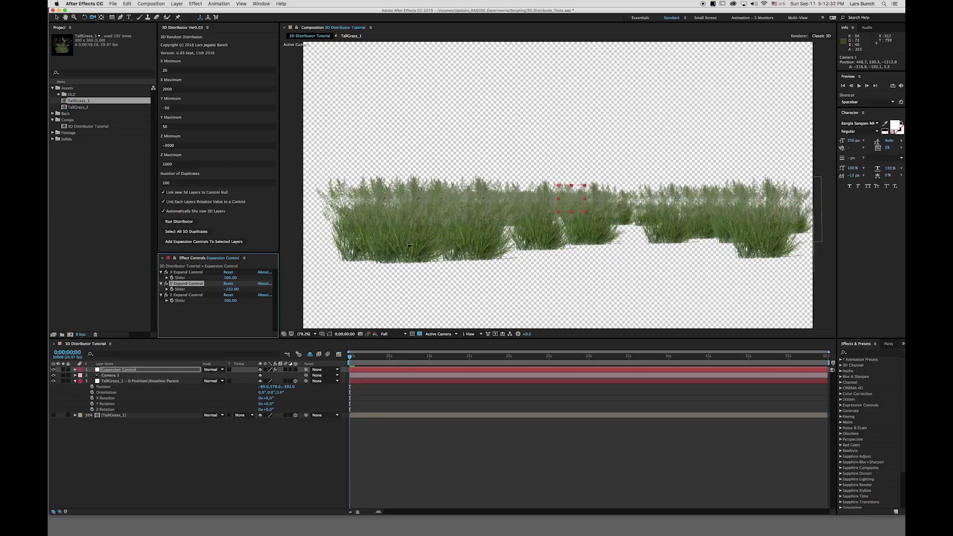
Set the Y Expand Control slider to 45 to spread the grass vertically.
{"action": "mouse_move", "coordinate": [450, 242]}
{"action": "left_mouse_down"}
{"action": "mouse_move", "coordinate": [460, 238]}
{"action": "mouse_move", "coordinate": [449, 237]}
{"action": "left_mouse_up"}
{"action": "left_click_drag", "start_coordinate": [231, 289], "coordinate": [256, 292]}
{"action": "left_click", "coordinate": [231, 290]}
{"action": "left_click", "coordinate": [249, 291]}
{"action": "type", "text": "7"}
{"action": "key", "text": "Return"}
{"action": "mouse_move", "coordinate": [228, 291]}
{"action": "left_mouse_down"}
{"action": "mouse_move", "coordinate": [351, 293]}
{"action": "mouse_move", "coordinate": [228, 295]}
{"action": "left_mouse_up"}
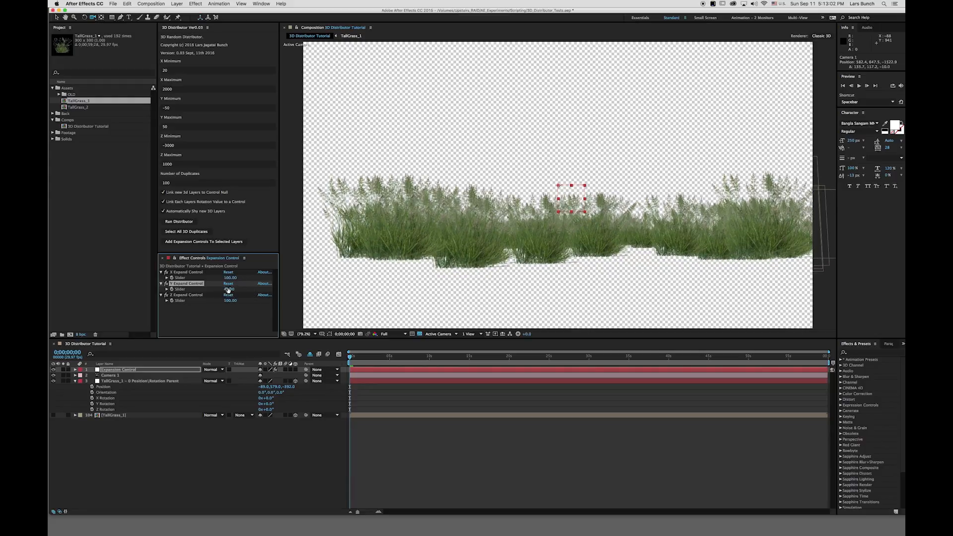
{"action": "left_click_drag", "start_coordinate": [376, 267], "coordinate": [383, 289]}
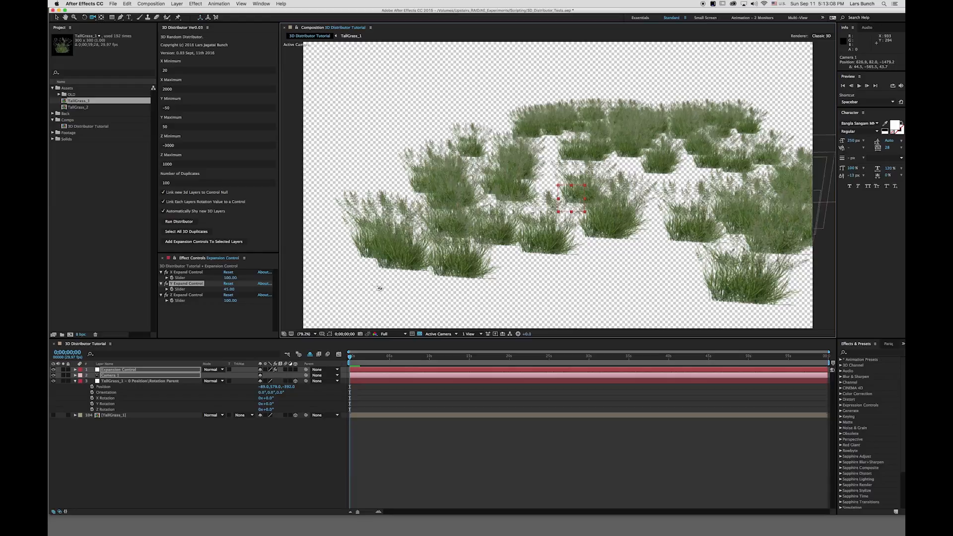
Adjust the X Expand Control and scrub the Z Expand Control slider to about 94.
{"action": "mouse_move", "coordinate": [230, 277]}
{"action": "left_mouse_down"}
{"action": "mouse_move", "coordinate": [317, 277]}
{"action": "mouse_move", "coordinate": [192, 279]}
{"action": "mouse_move", "coordinate": [266, 279]}
{"action": "mouse_move", "coordinate": [214, 281]}
{"action": "mouse_move", "coordinate": [230, 280]}
{"action": "left_mouse_up"}
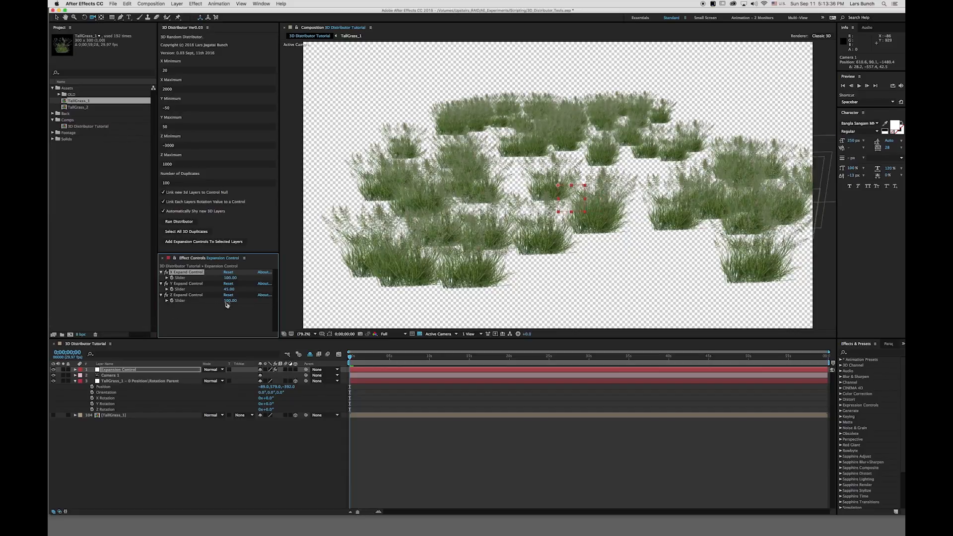
{"action": "mouse_move", "coordinate": [229, 300]}
{"action": "left_mouse_down"}
{"action": "mouse_move", "coordinate": [344, 310]}
{"action": "mouse_move", "coordinate": [223, 318]}
{"action": "left_mouse_up"}
{"action": "left_click_drag", "start_coordinate": [555, 219], "coordinate": [537, 200]}
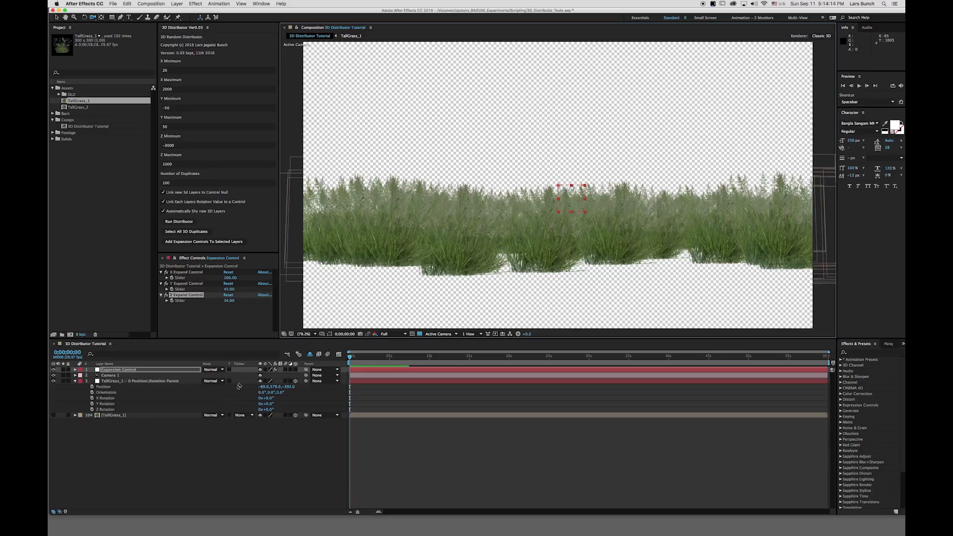
Add the BackdropGreenleafLarge005_3K footage from the OLD folder to the composition.
{"action": "left_click", "coordinate": [134, 382]}
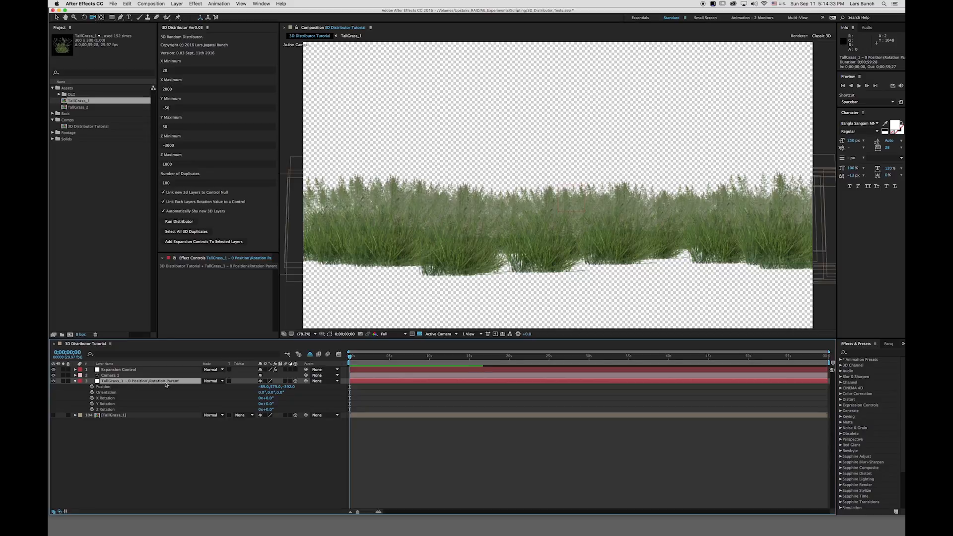
{"action": "left_click", "coordinate": [59, 95]}
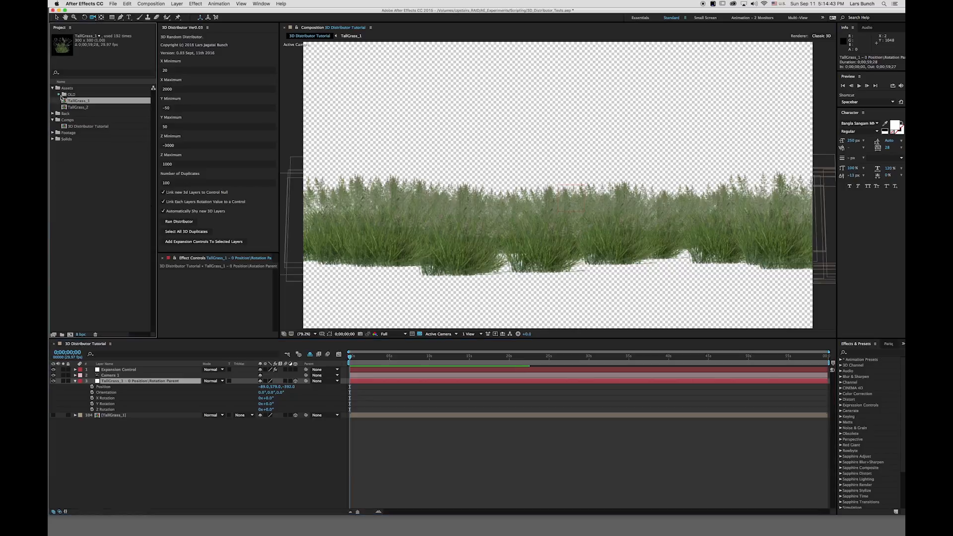
{"action": "left_click", "coordinate": [97, 102]}
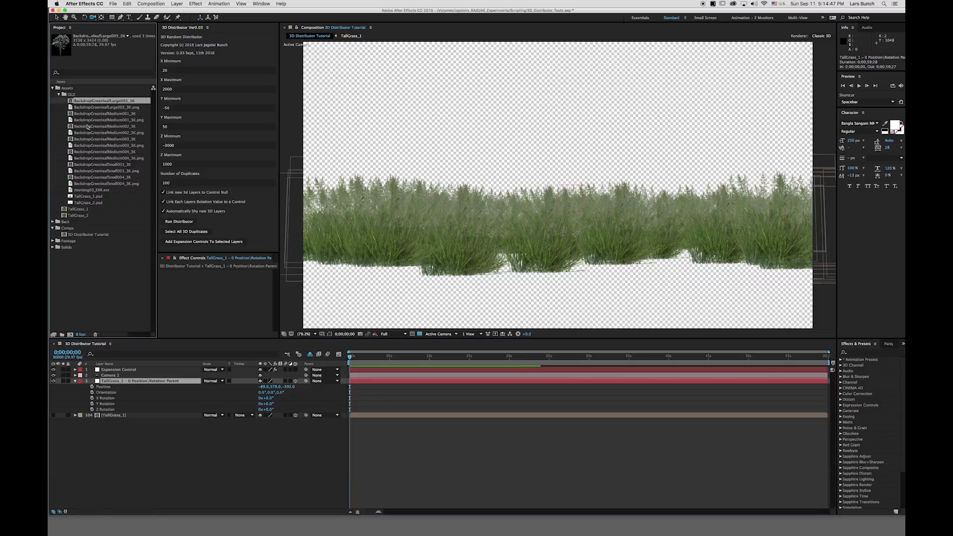
{"action": "key", "text": "super+slash"}
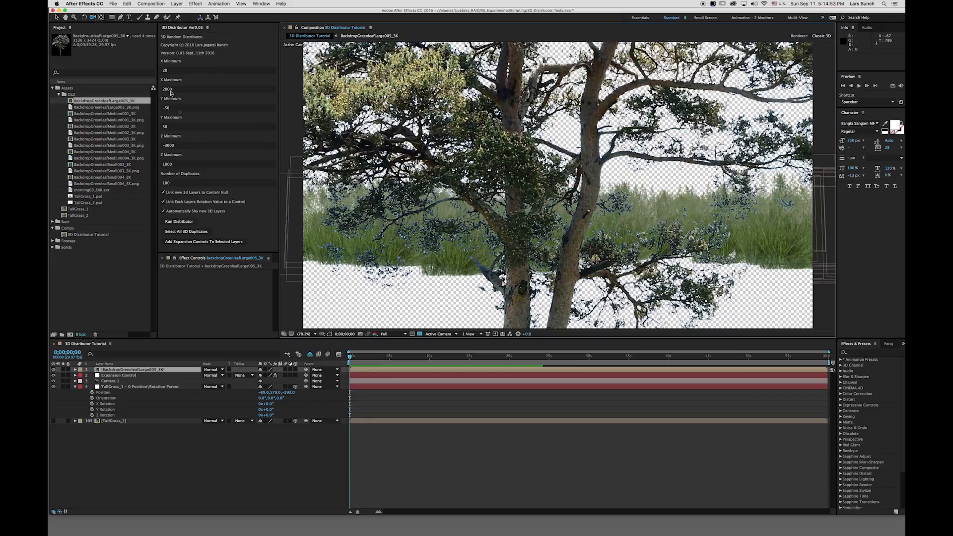
Set the distributor's Number of Duplicates to 5, Z Minimum to 0 and Z Maximum to 5000.
{"action": "left_click", "coordinate": [174, 183]}
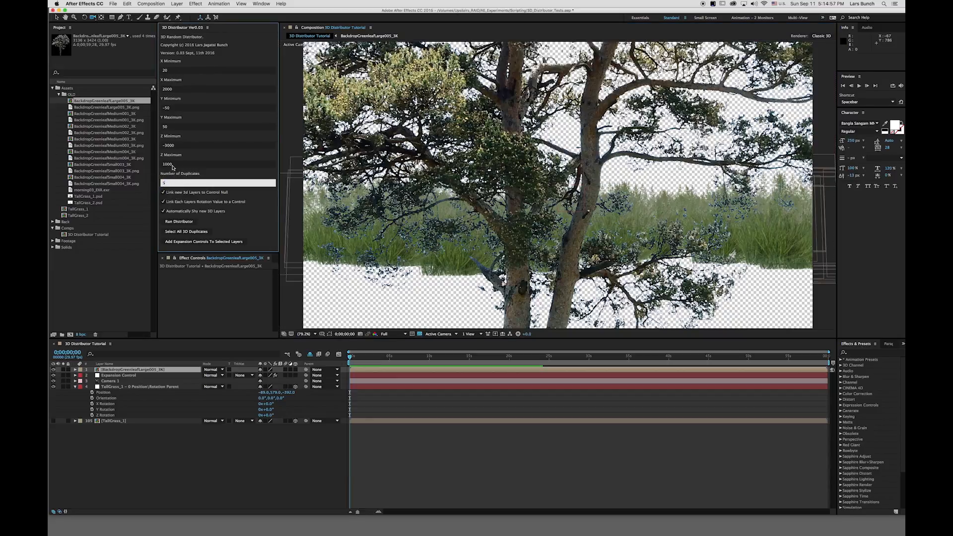
{"action": "left_click", "coordinate": [179, 145]}
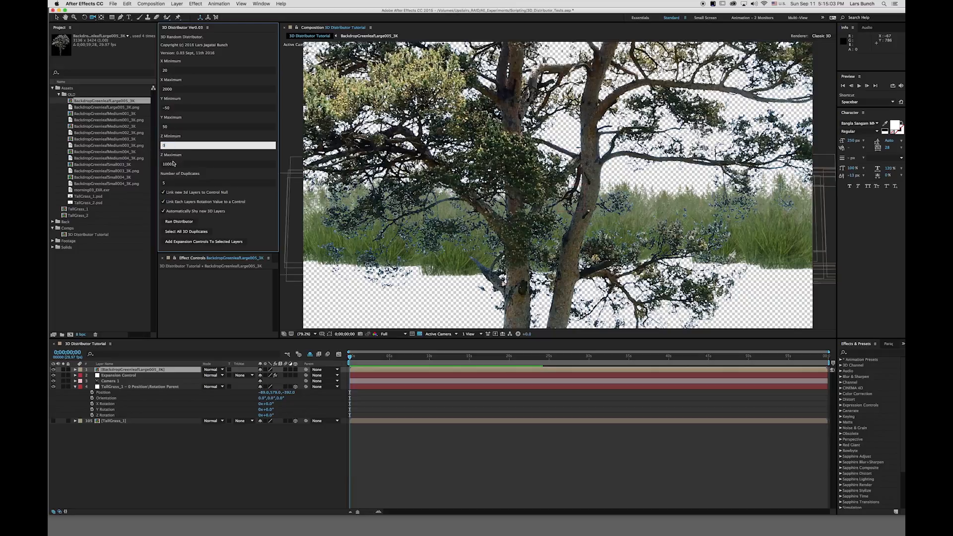
{"action": "key", "text": "Tab"}
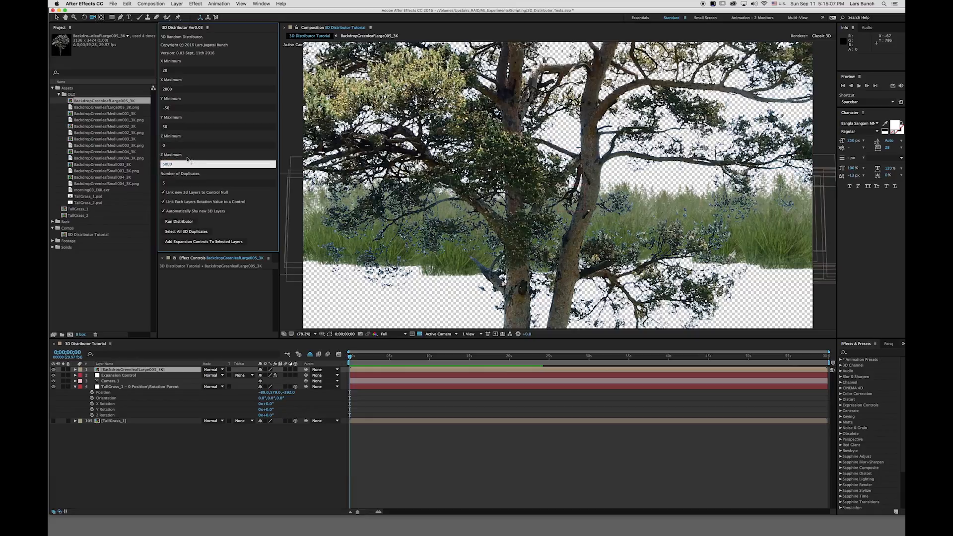
Set X Minimum to 0 and X Maximum to 6000, then run the distributor on the tree layer.
{"action": "left_click", "coordinate": [171, 109]}
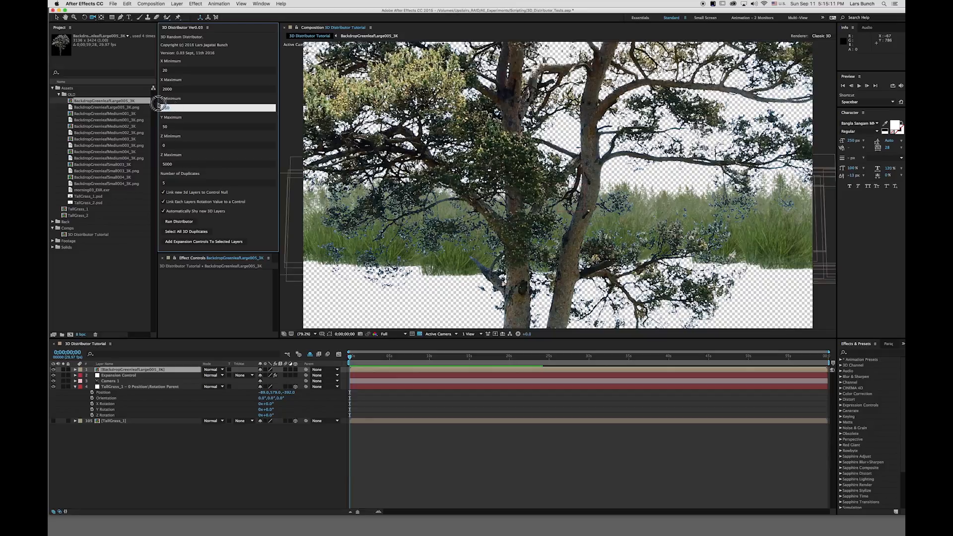
{"action": "left_click", "coordinate": [174, 70]}
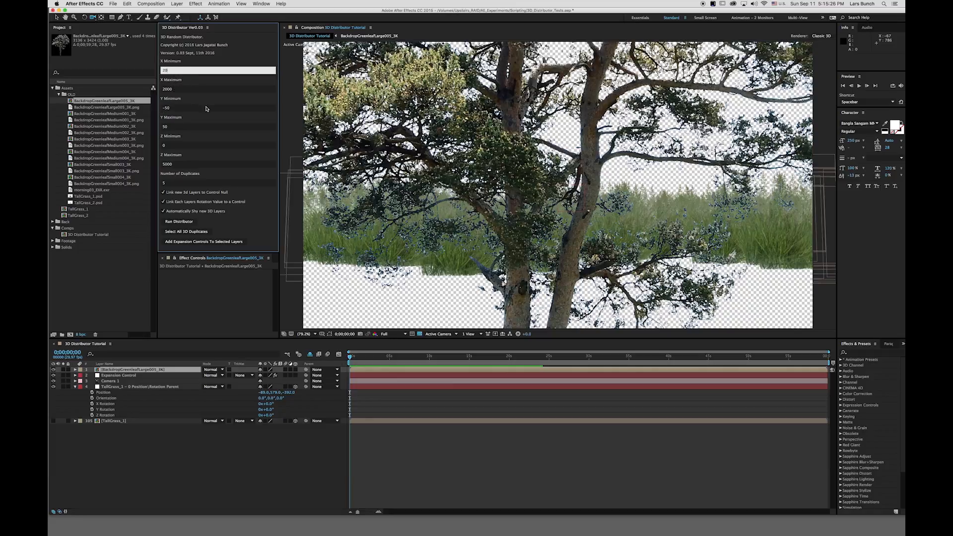
{"action": "left_click_drag", "start_coordinate": [170, 70], "coordinate": [159, 78]}
{"action": "type", "text": "0"}
{"action": "key", "text": "Return"}
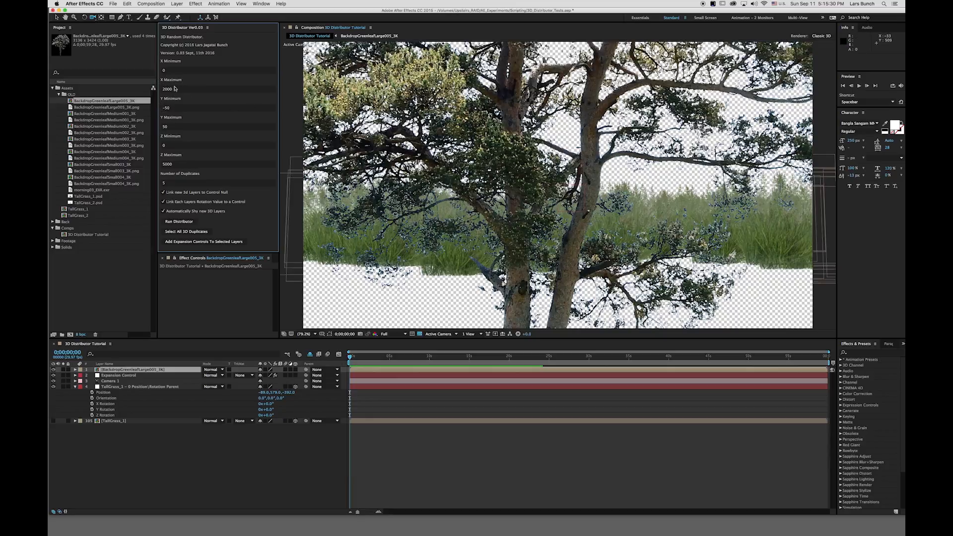
{"action": "left_click_drag", "start_coordinate": [173, 89], "coordinate": [152, 93]}
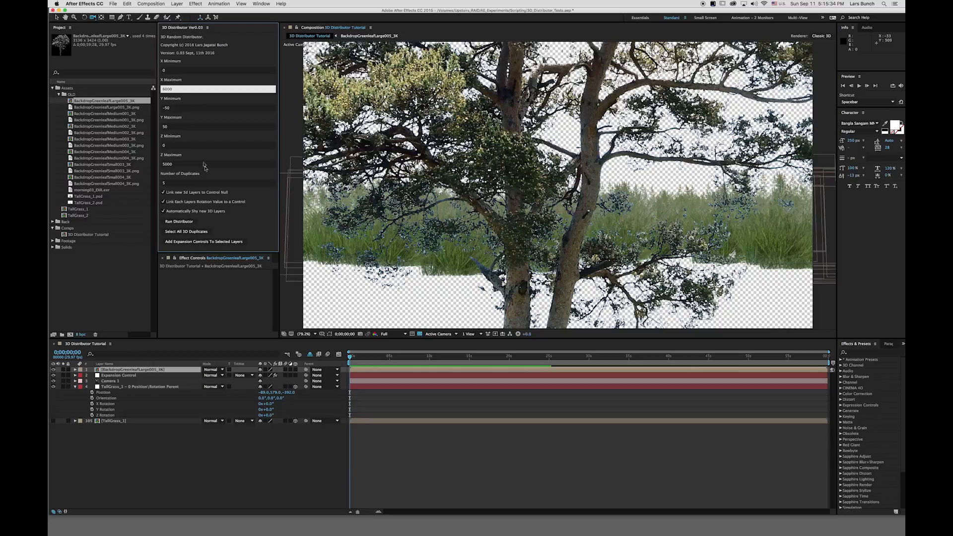
{"action": "type", "text": "6000"}
{"action": "left_click", "coordinate": [179, 222]}
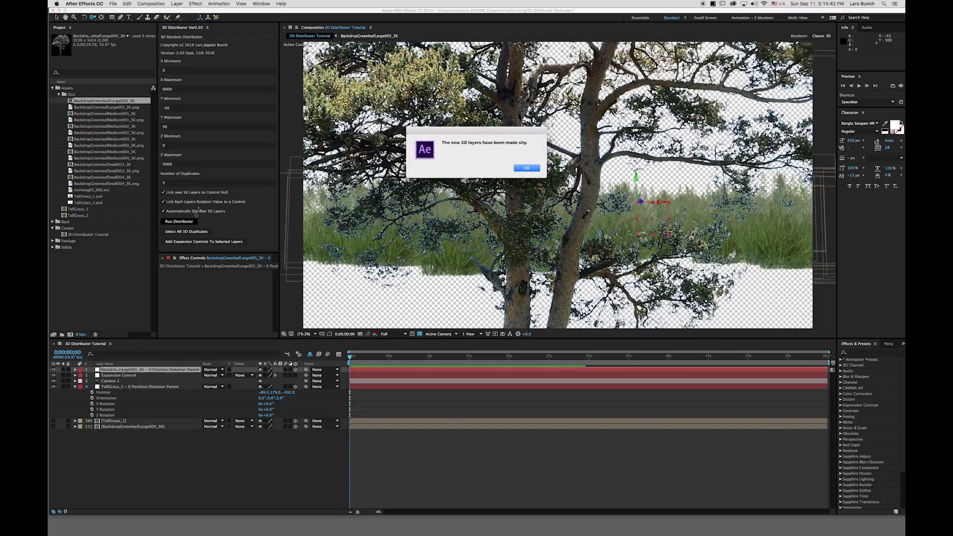
{"action": "left_click", "coordinate": [527, 168]}
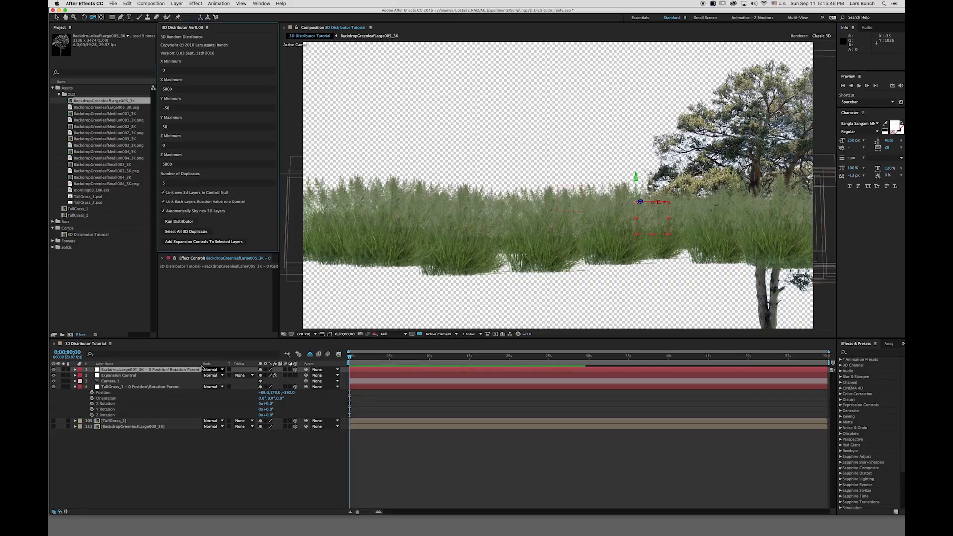
Scrub the tree control null's Position to about -1106, -801 and move it deep behind the grass.
{"action": "left_click_drag", "start_coordinate": [202, 367], "coordinate": [249, 369]}
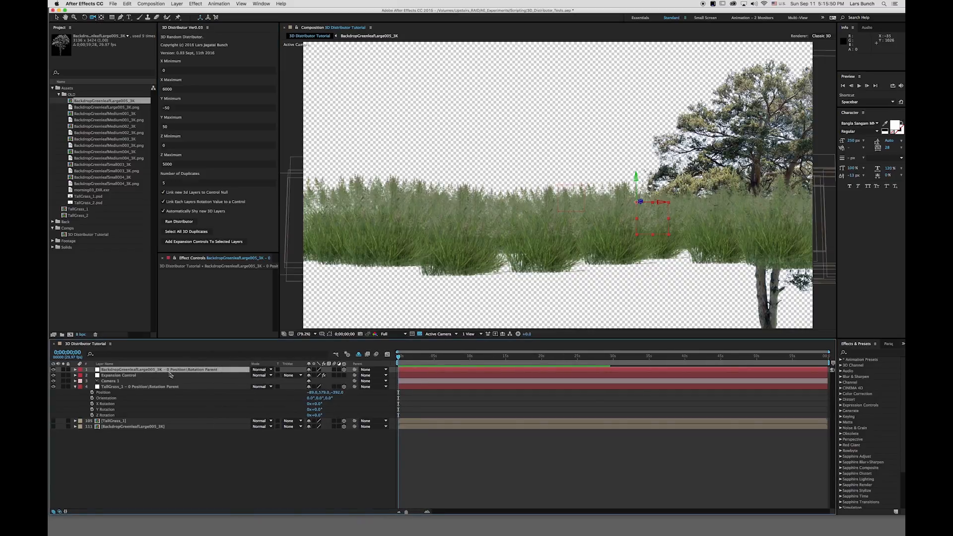
{"action": "key", "text": "p"}
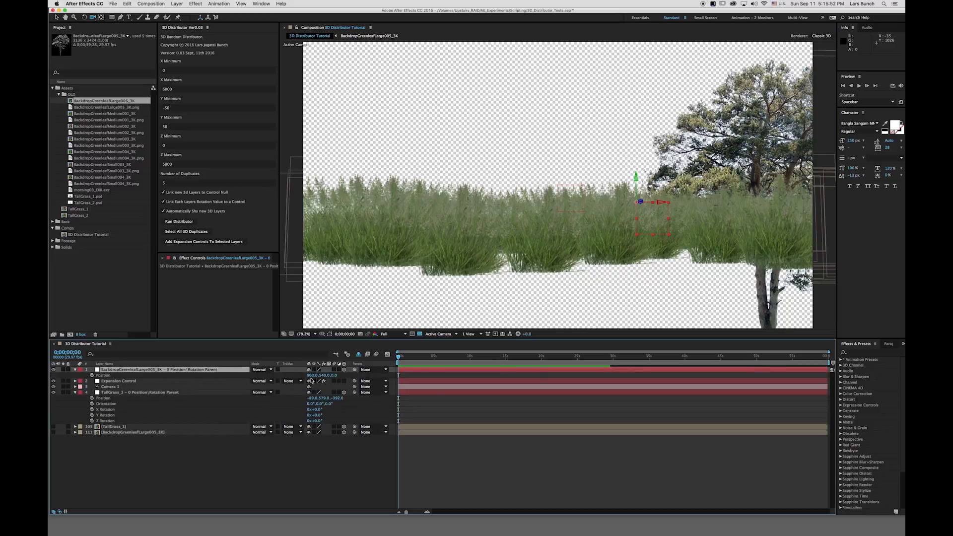
{"action": "left_click_drag", "start_coordinate": [312, 376], "coordinate": [51, 379]}
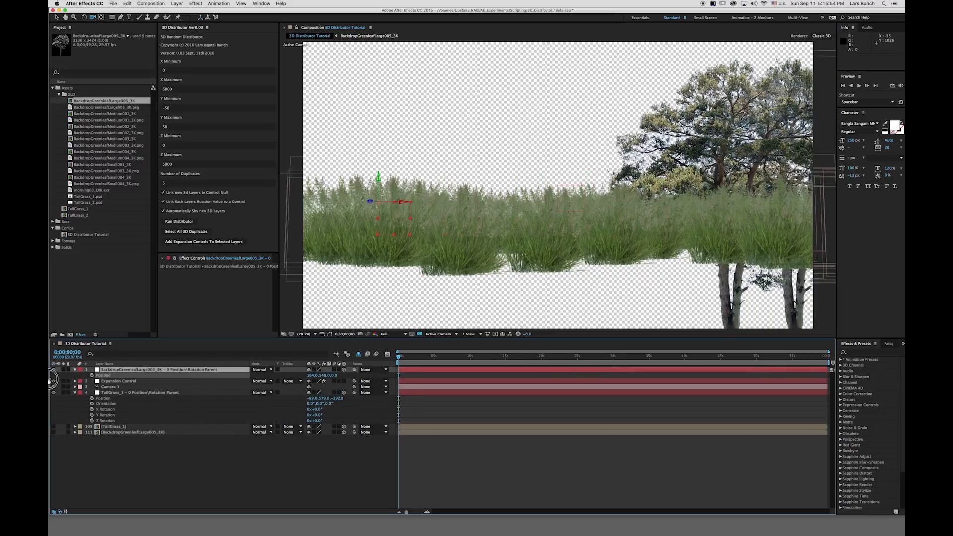
{"action": "left_click_drag", "start_coordinate": [310, 376], "coordinate": [458, 375]}
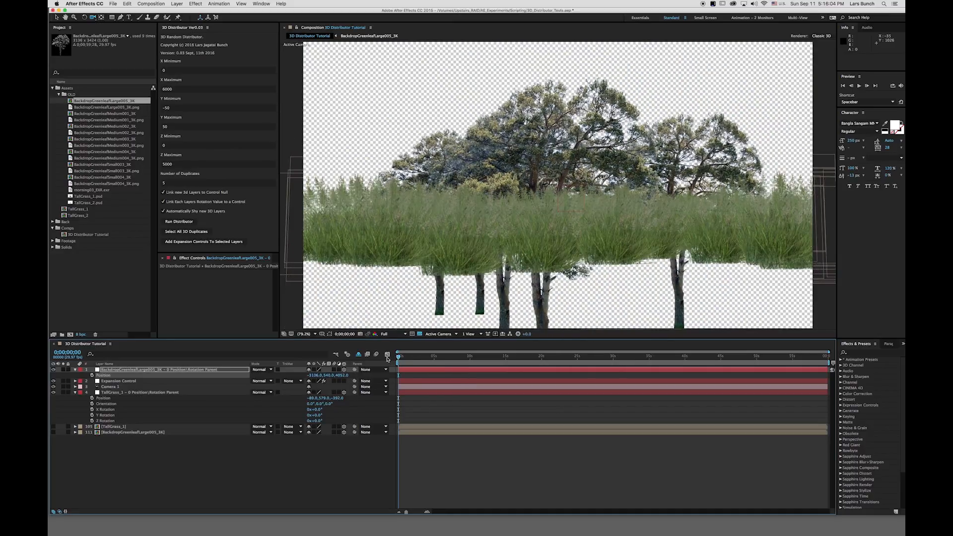
{"action": "left_click_drag", "start_coordinate": [329, 376], "coordinate": [79, 383]}
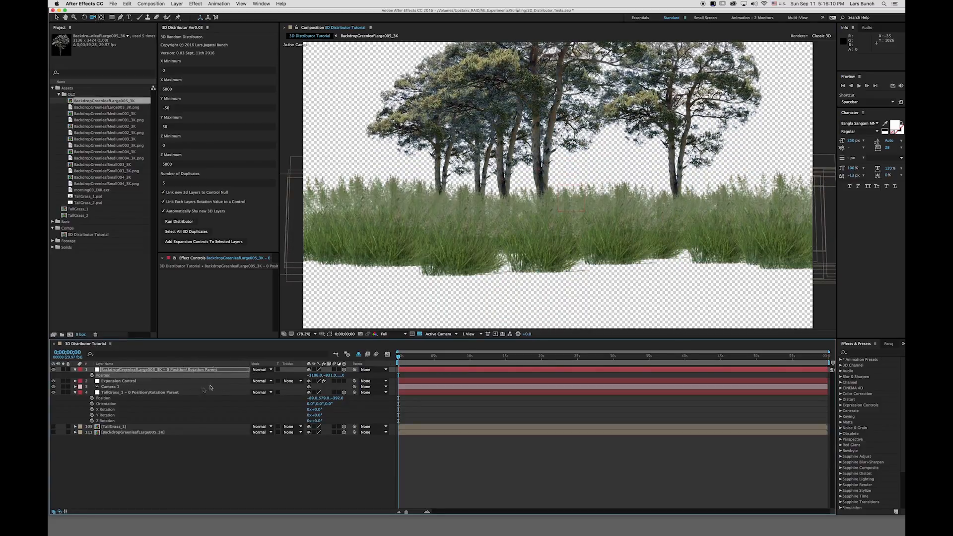
Reveal the shy layers, select the five tree duplicates and add expansion controls to them.
{"action": "left_click", "coordinate": [117, 369]}
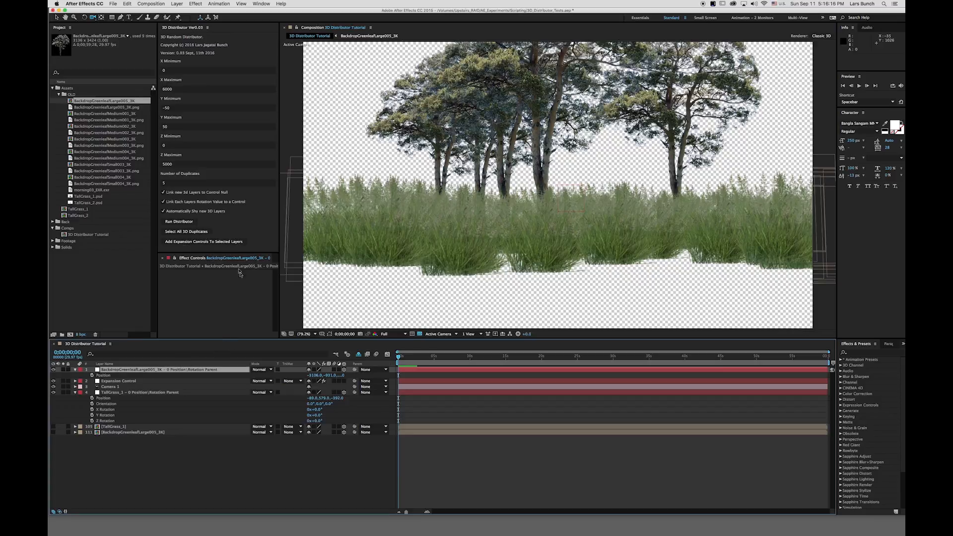
{"action": "left_click", "coordinate": [360, 357]}
{"action": "left_click", "coordinate": [360, 357]}
{"action": "left_click", "coordinate": [358, 355]}
{"action": "left_click", "coordinate": [359, 355]}
{"action": "left_click", "coordinate": [359, 354]}
{"action": "left_click_drag", "start_coordinate": [836, 402], "coordinate": [839, 532]}
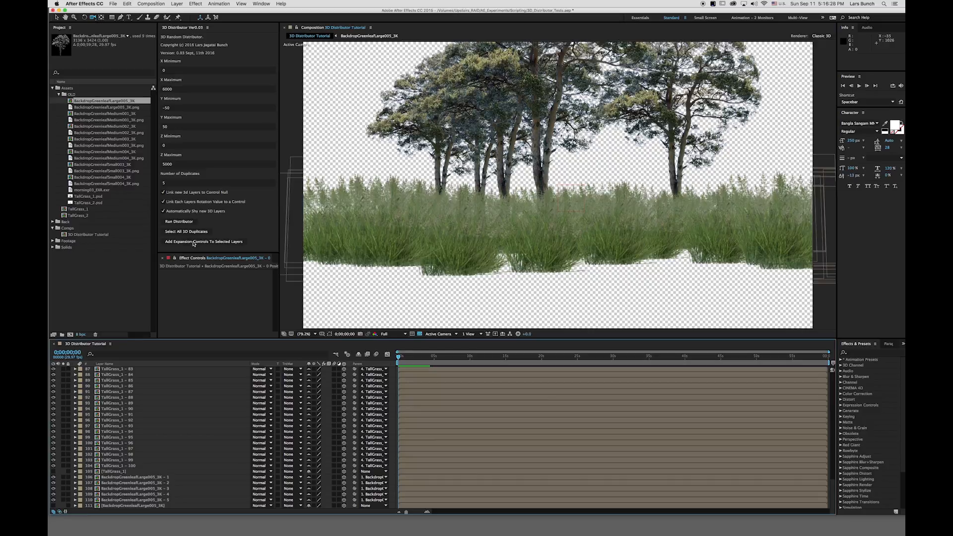
{"action": "left_click", "coordinate": [142, 477]}
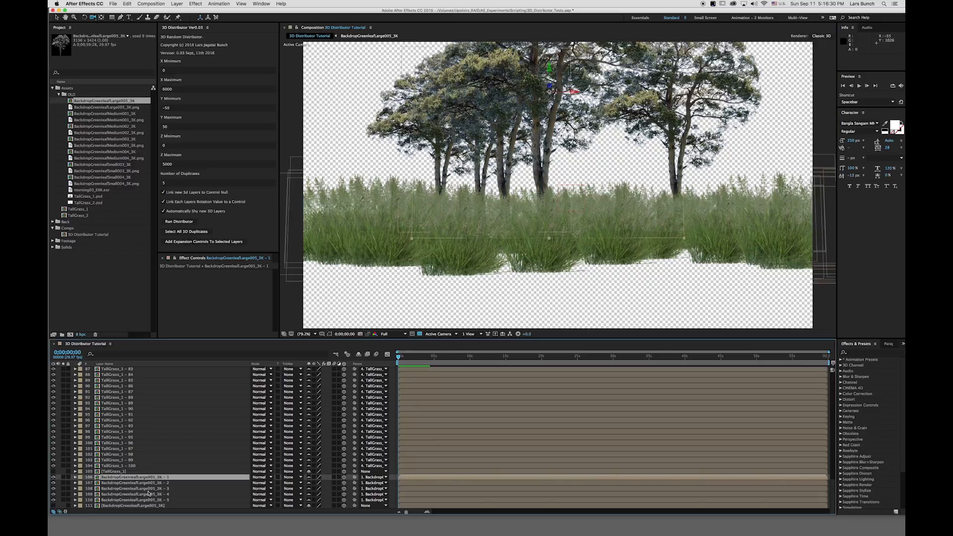
{"action": "left_click", "coordinate": [127, 499], "text": "shift"}
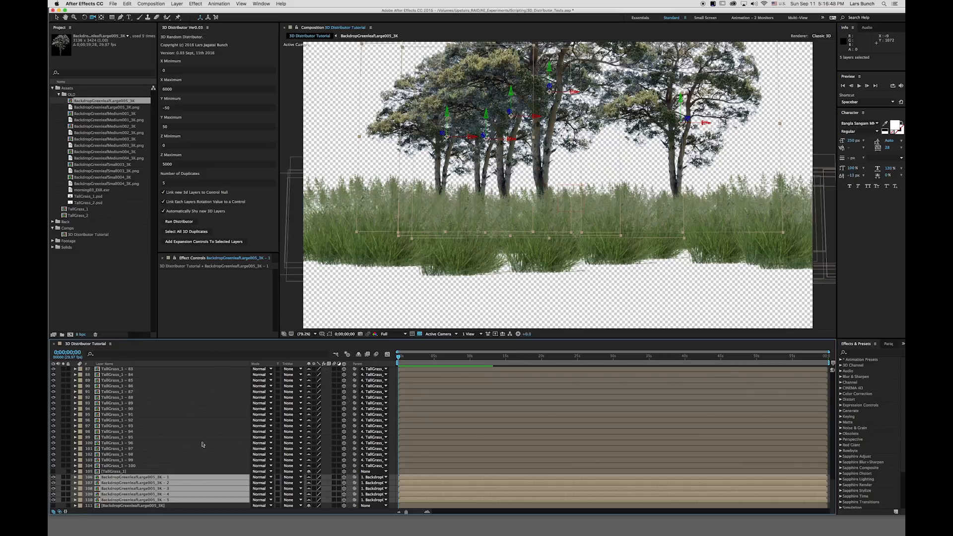
{"action": "left_click", "coordinate": [214, 242]}
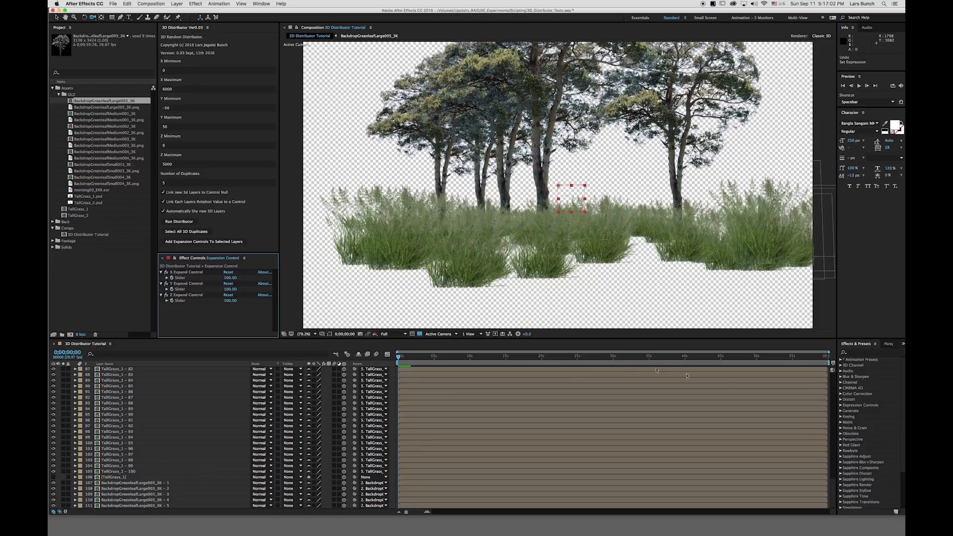
Hide the shy layers, move to frame 11 and orbit the camera for a wider view of trees and grass.
{"action": "left_click", "coordinate": [358, 355]}
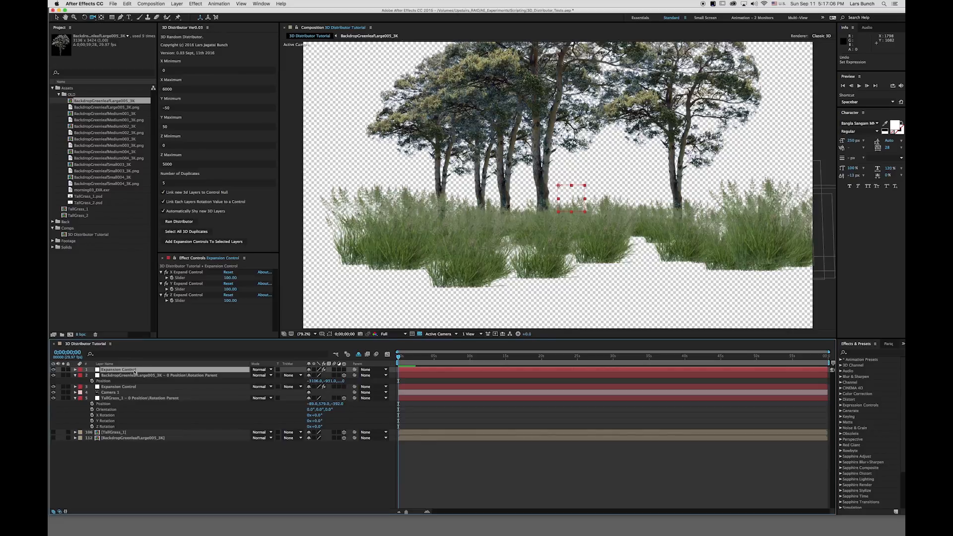
{"action": "mouse_move", "coordinate": [416, 357]}
{"action": "left_mouse_down"}
{"action": "mouse_move", "coordinate": [488, 360]}
{"action": "mouse_move", "coordinate": [401, 362]}
{"action": "left_mouse_up"}
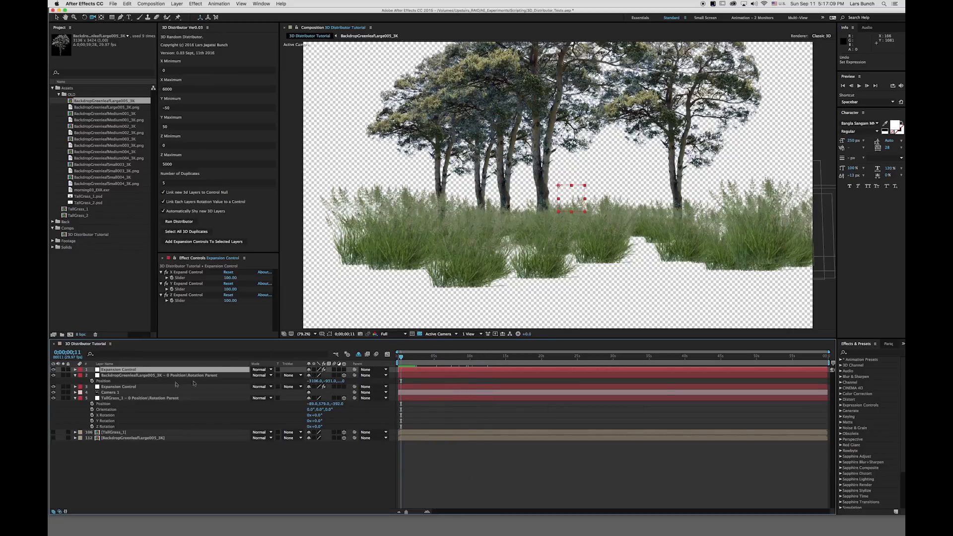
{"action": "left_click", "coordinate": [108, 393]}
{"action": "left_click_drag", "start_coordinate": [593, 237], "coordinate": [505, 205]}
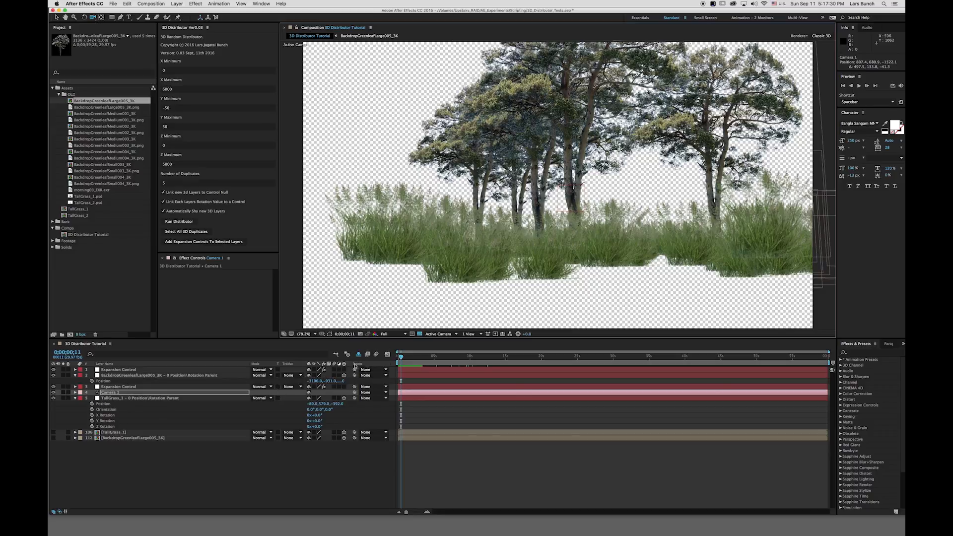
Reveal the shy layers and scrub the second tree duplicate's Position to about 1336, 32, 3564.
{"action": "left_click", "coordinate": [359, 354]}
{"action": "left_click_drag", "start_coordinate": [832, 395], "coordinate": [847, 507]}
{"action": "left_click", "coordinate": [112, 483]}
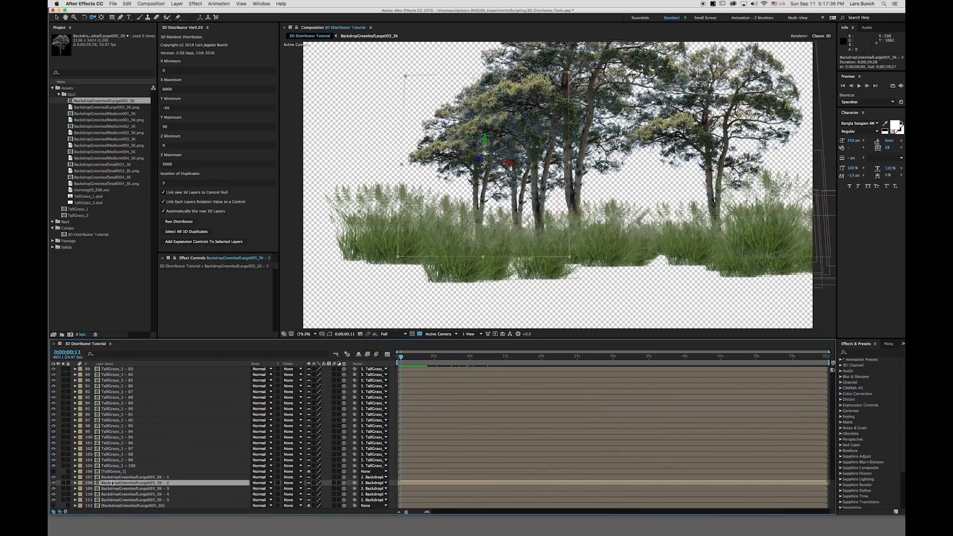
{"action": "key", "text": "p"}
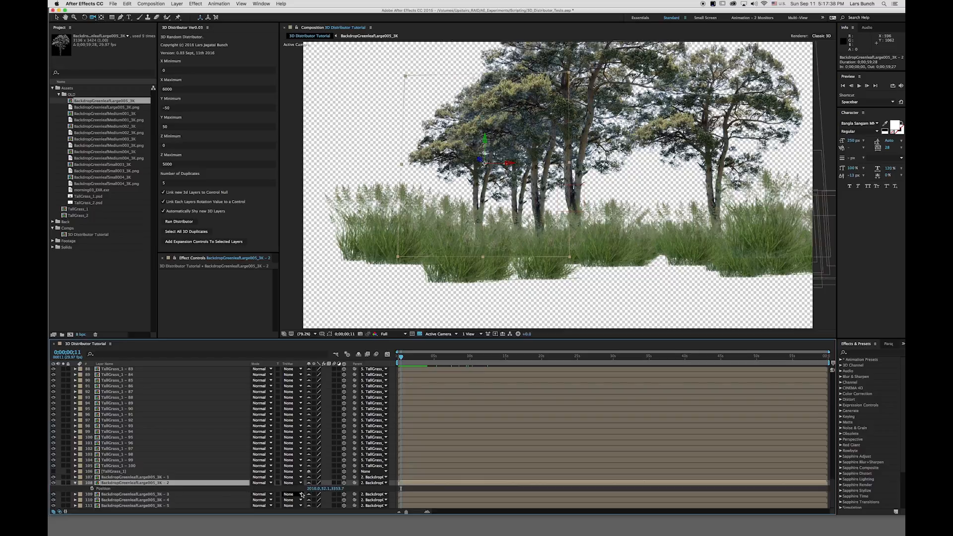
{"action": "left_click_drag", "start_coordinate": [311, 491], "coordinate": [97, 505]}
{"action": "left_click_drag", "start_coordinate": [336, 492], "coordinate": [409, 492]}
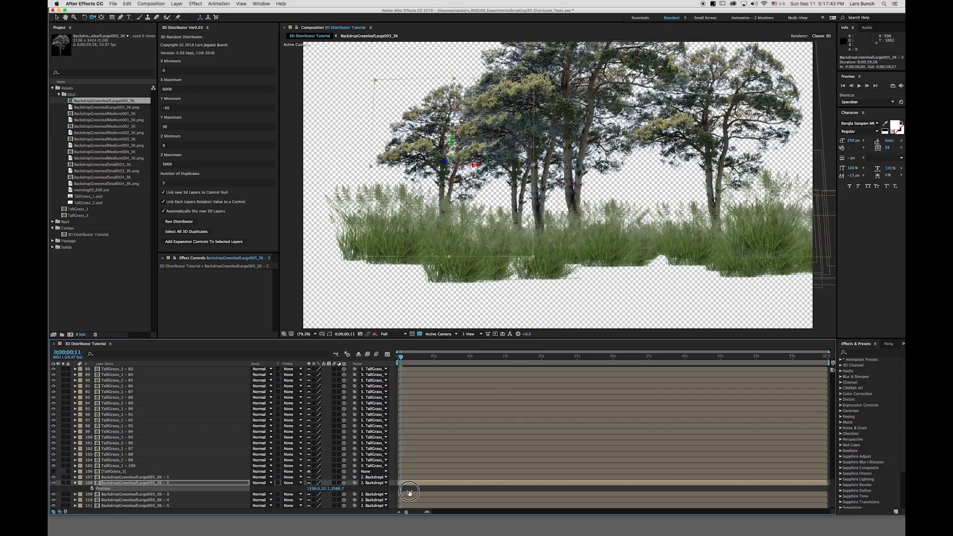
Scrub the third tree duplicate's Position to about 2705, 88, 4734.
{"action": "left_click", "coordinate": [134, 494]}
{"action": "key", "text": "p"}
{"action": "left_click_drag", "start_coordinate": [341, 501], "coordinate": [742, 476]}
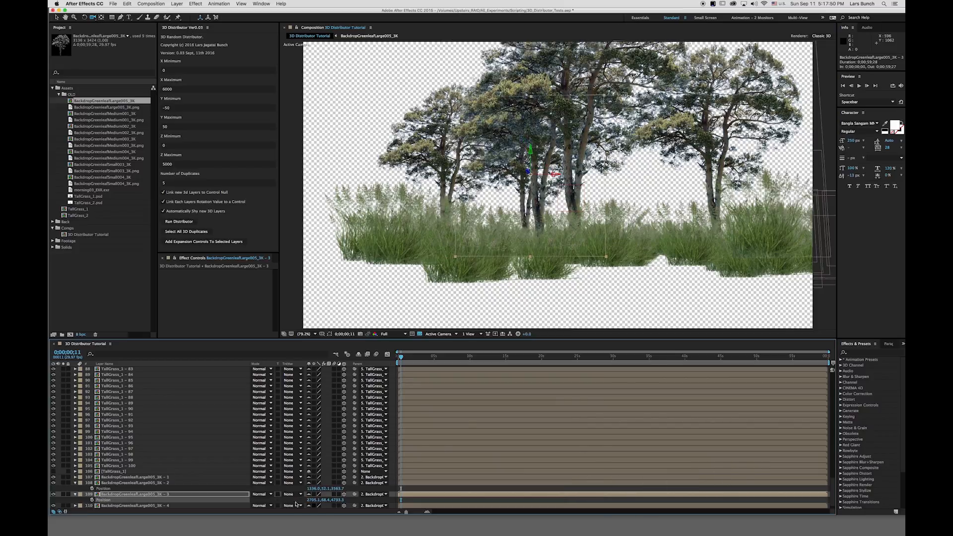
Scrub the fourth tree duplicate's Position to about 5762, -68, 2059 and shift the third duplicate's X to about 2441.
{"action": "scroll", "coordinate": [749, 493], "scroll_direction": "down", "scroll_amount": 2}
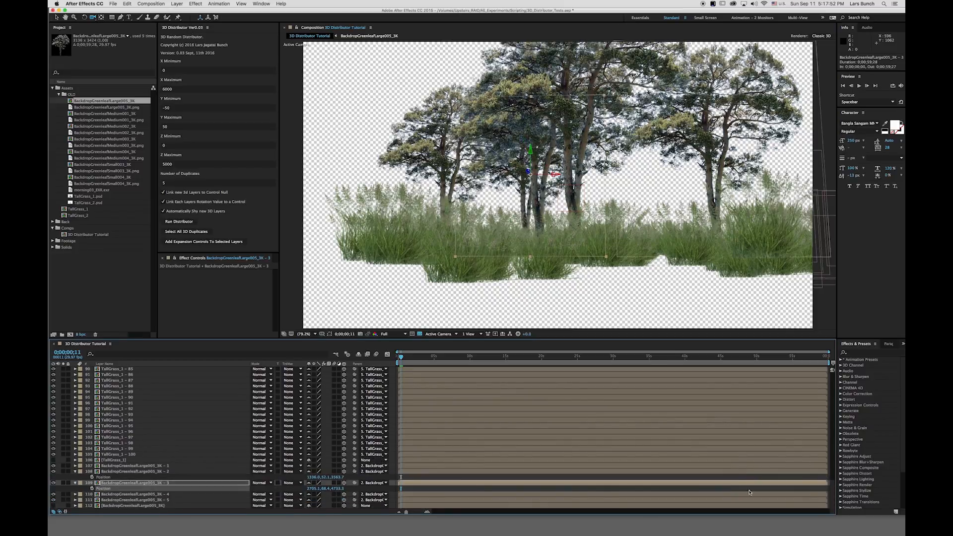
{"action": "left_click", "coordinate": [117, 495]}
{"action": "key", "text": "p"}
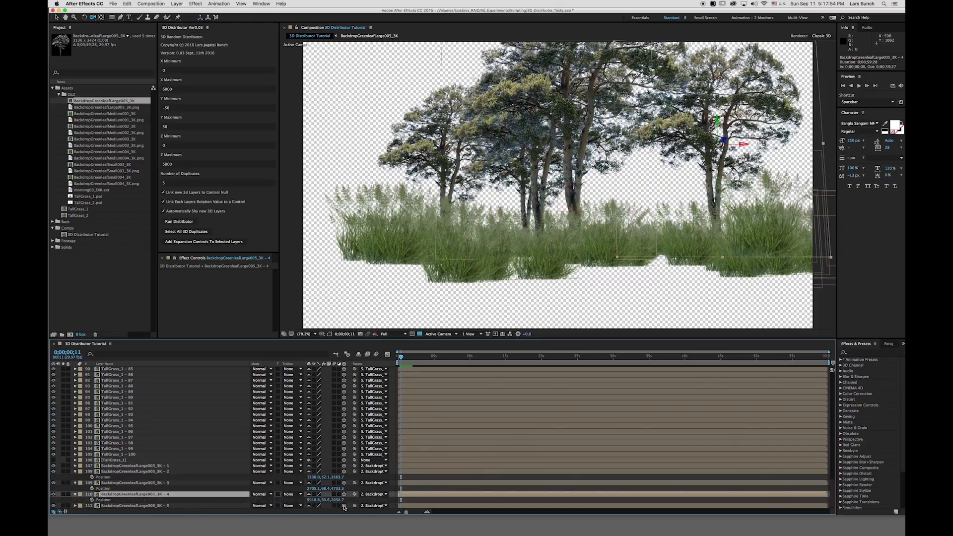
{"action": "left_click_drag", "start_coordinate": [321, 503], "coordinate": [542, 470]}
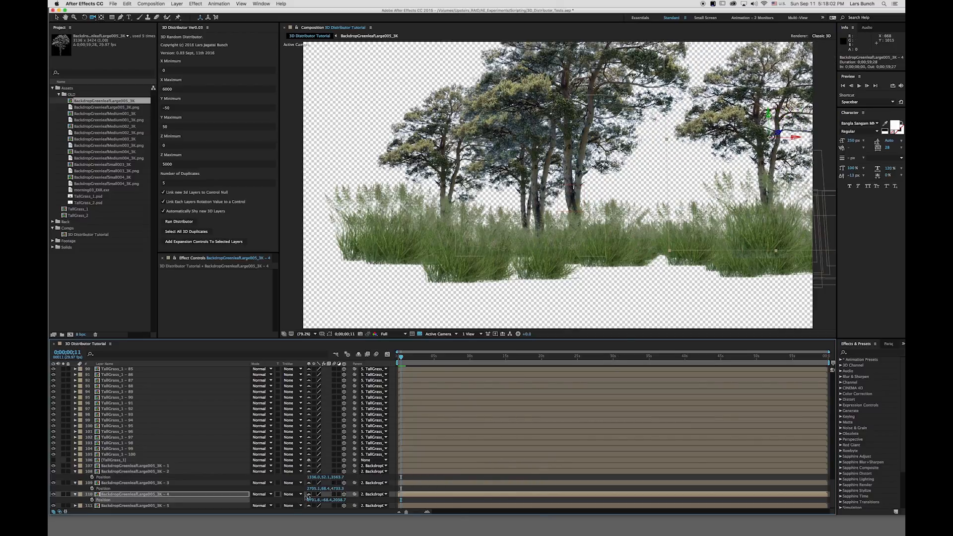
{"action": "left_click_drag", "start_coordinate": [310, 489], "coordinate": [228, 493]}
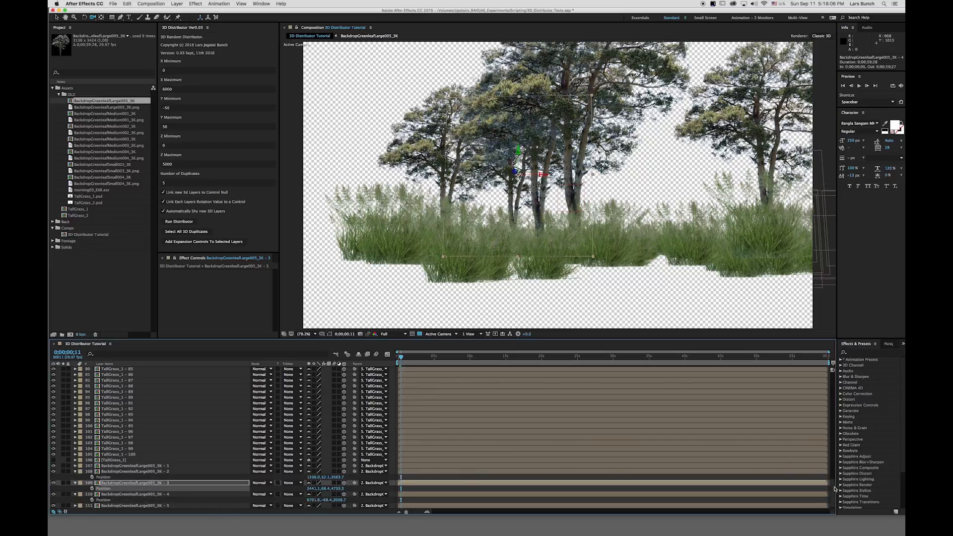
Scrub the fifth tree duplicate's Position to about 803, 58, 624.
{"action": "scroll", "coordinate": [835, 489], "scroll_direction": "down", "scroll_amount": 1}
{"action": "left_click", "coordinate": [99, 501]}
{"action": "key", "text": "p"}
{"action": "left_click_drag", "start_coordinate": [313, 509], "coordinate": [50, 512]}
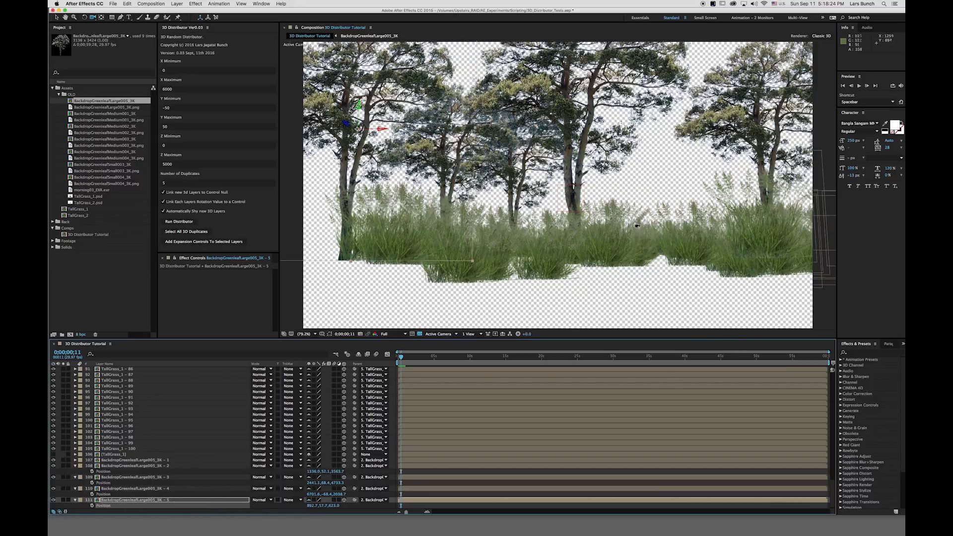
Orbit the camera to a lower viewpoint that frames the scattered trees above the grass.
{"action": "left_click_drag", "start_coordinate": [621, 217], "coordinate": [491, 223]}
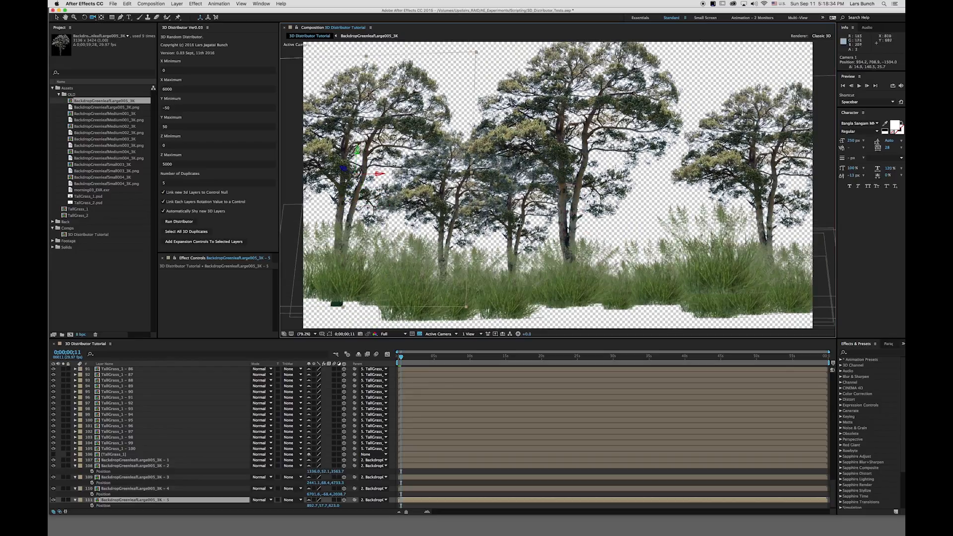
{"action": "left_click_drag", "start_coordinate": [536, 228], "coordinate": [541, 207]}
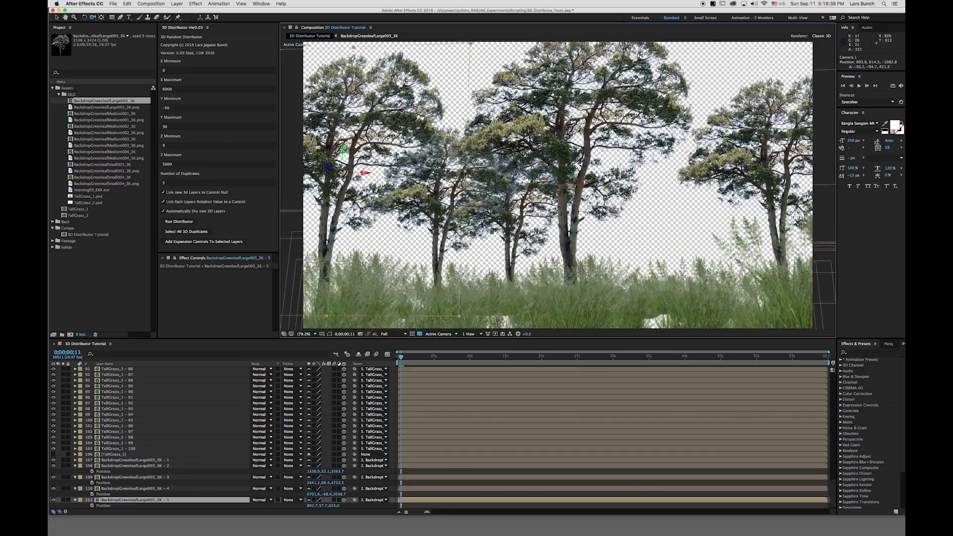
{"action": "left_click_drag", "start_coordinate": [560, 216], "coordinate": [559, 224]}
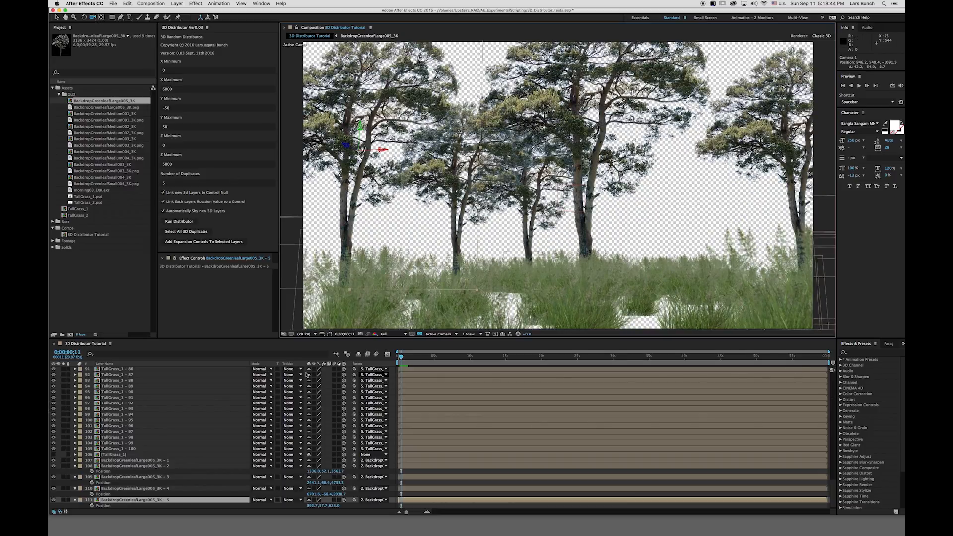
Hide the shy layers and set the top Expansion Control's Y Expand slider to -97.
{"action": "left_click", "coordinate": [359, 355]}
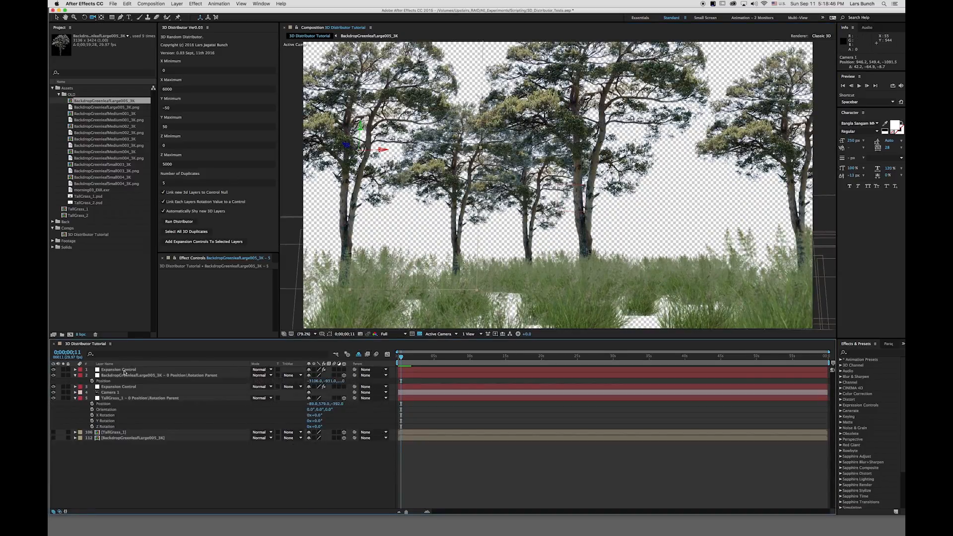
{"action": "left_click", "coordinate": [125, 371]}
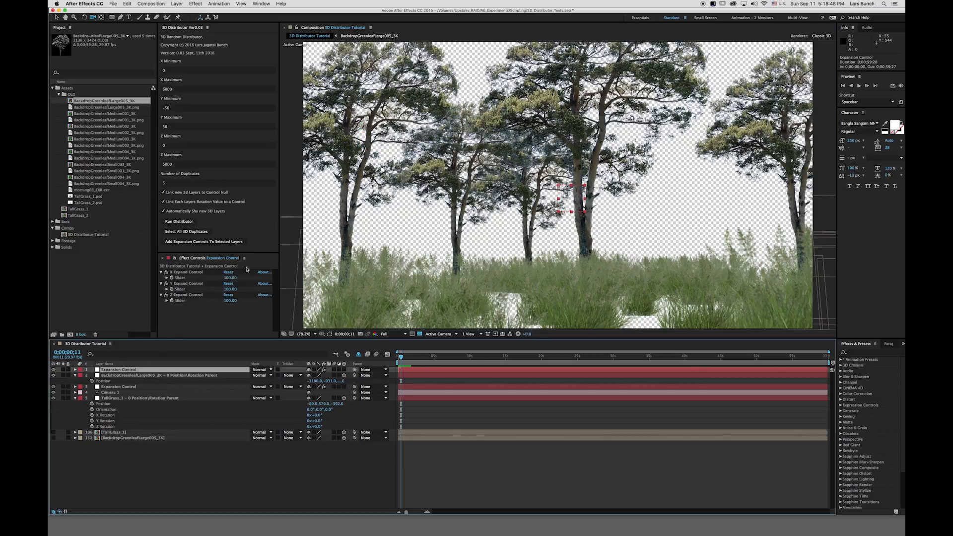
{"action": "left_click_drag", "start_coordinate": [228, 289], "coordinate": [164, 295]}
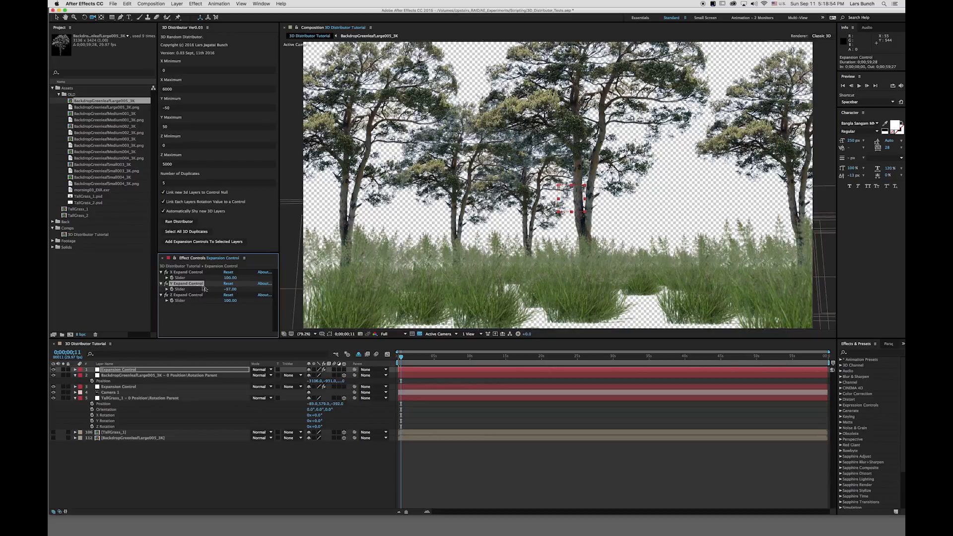
Compare the two Expansion Control layers and delete the one sitting above the camera.
{"action": "left_click", "coordinate": [133, 388]}
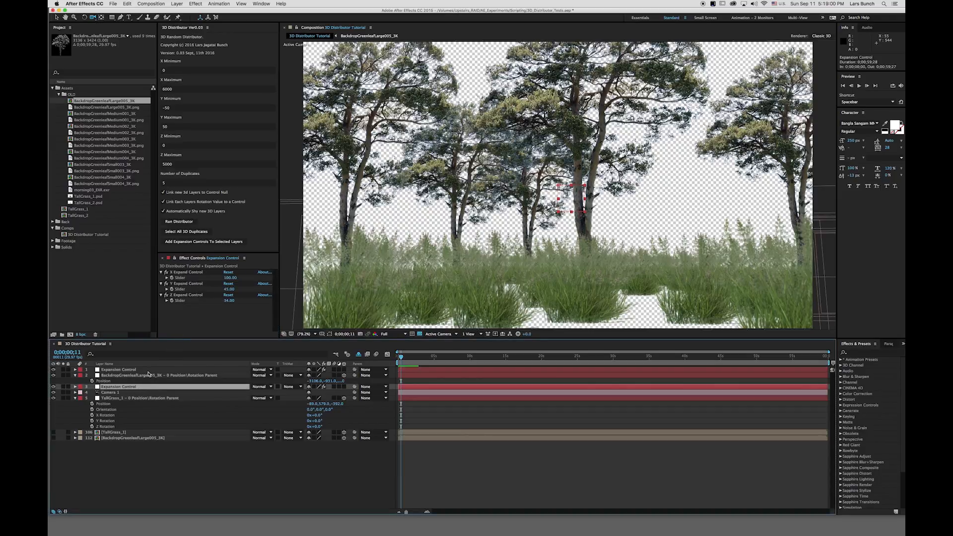
{"action": "left_click", "coordinate": [142, 371]}
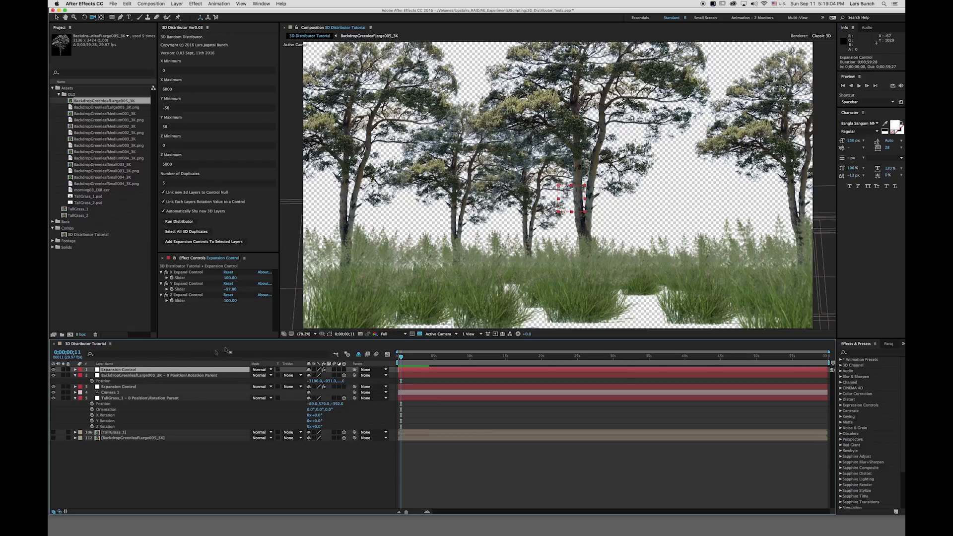
{"action": "left_click", "coordinate": [119, 387]}
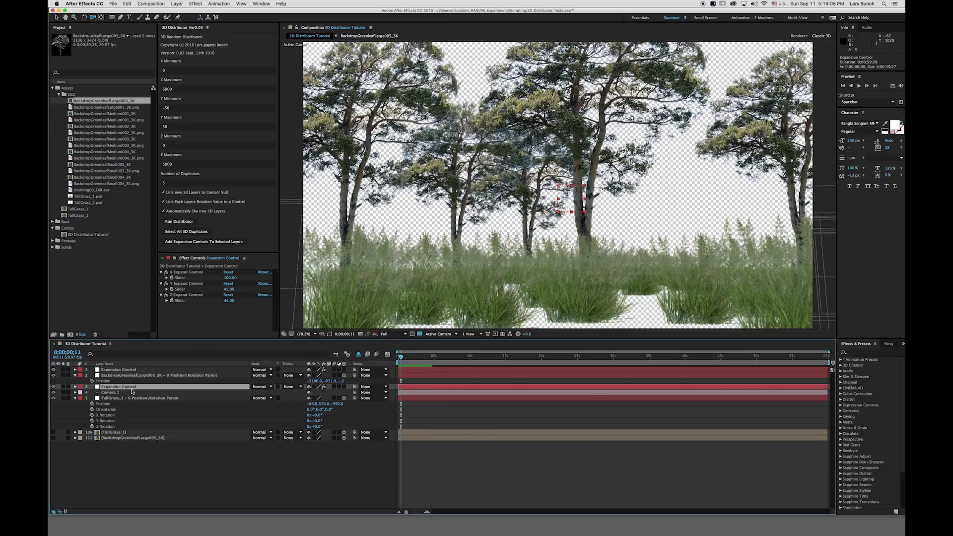
{"action": "key", "text": "Delete"}
{"action": "left_click", "coordinate": [134, 370]}
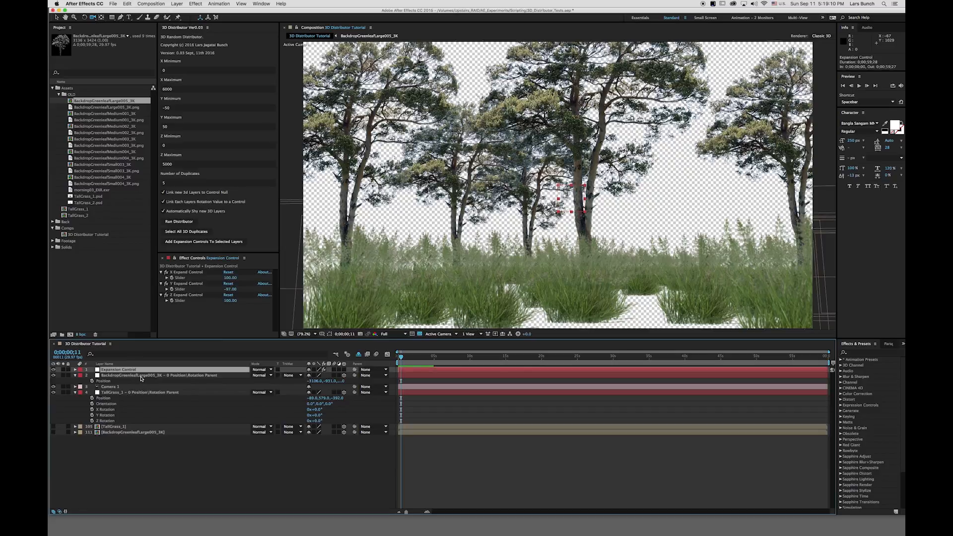
Adjust the TallGrass control null's Position Y to about 585 and its X Rotation to -2°.
{"action": "left_click", "coordinate": [142, 376]}
{"action": "left_click", "coordinate": [140, 393]}
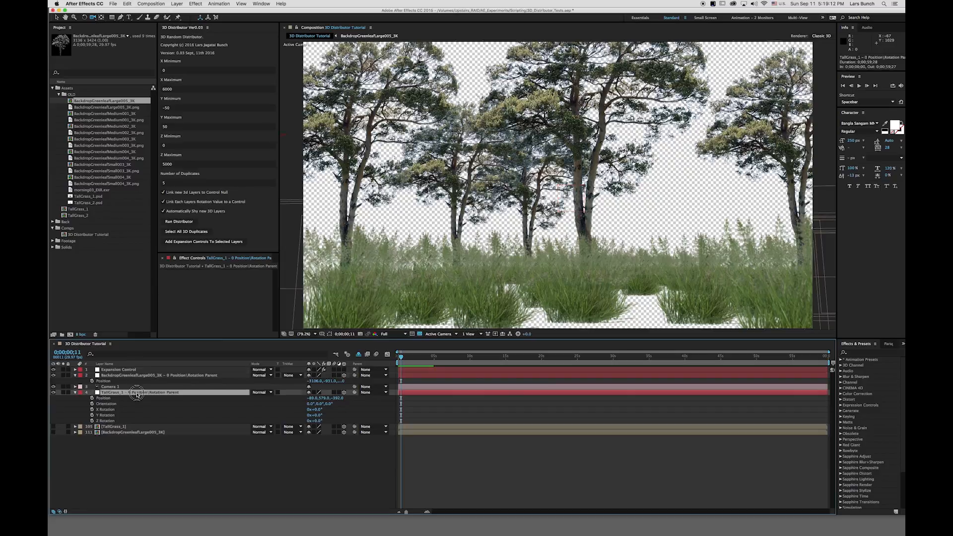
{"action": "left_click_drag", "start_coordinate": [328, 400], "coordinate": [325, 401]}
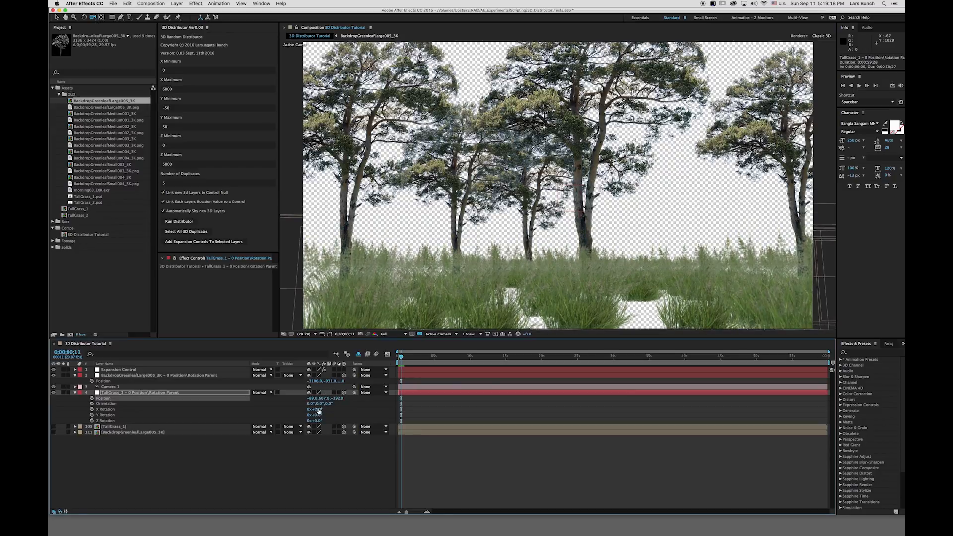
{"action": "left_click_drag", "start_coordinate": [317, 410], "coordinate": [291, 397]}
{"action": "left_click", "coordinate": [316, 410]}
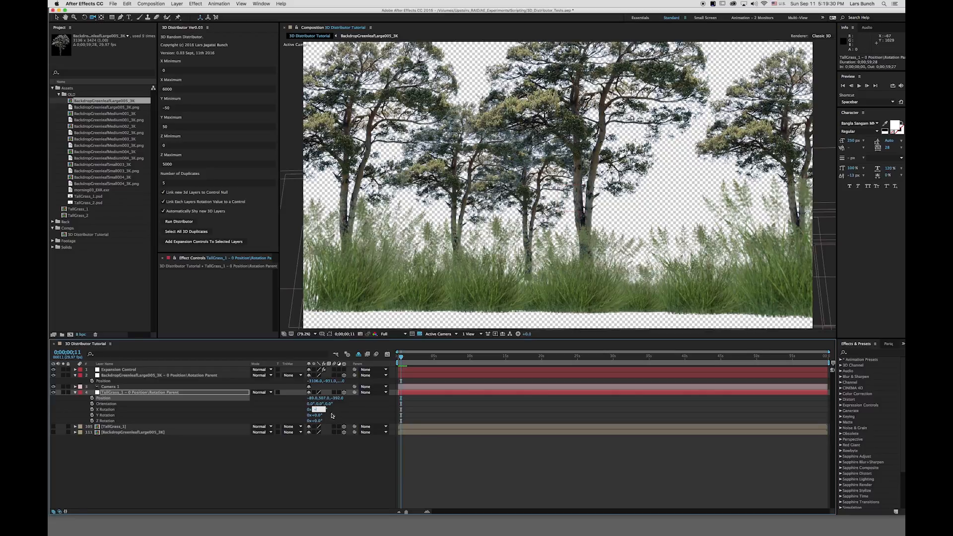
{"action": "key", "text": "Return"}
{"action": "left_click", "coordinate": [324, 401]}
{"action": "left_click_drag", "start_coordinate": [324, 400], "coordinate": [333, 400]}
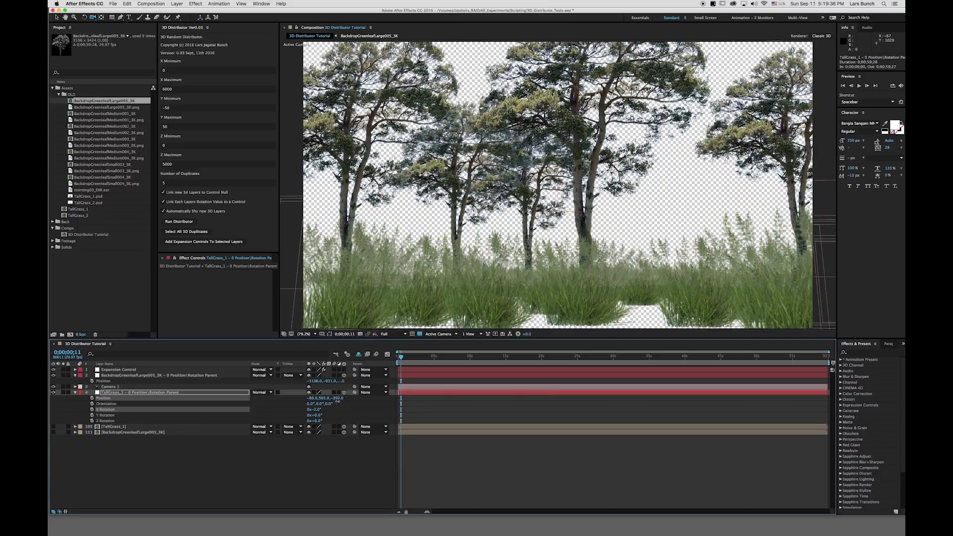
Switch to a two-view layout with a Top view and move the camera slightly forward in it.
{"action": "left_click", "coordinate": [468, 334]}
{"action": "left_click", "coordinate": [469, 343]}
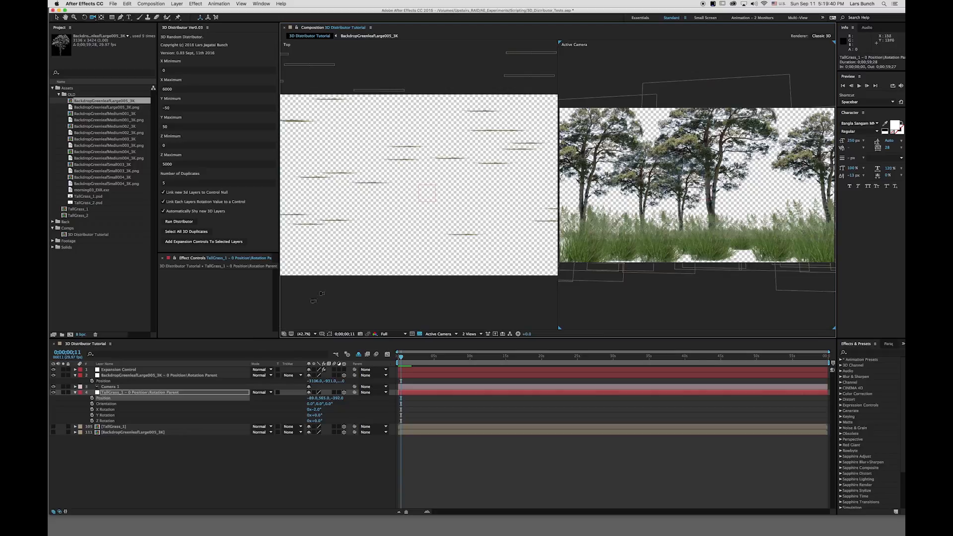
{"action": "right_click", "coordinate": [413, 252]}
{"action": "left_click", "coordinate": [419, 227]}
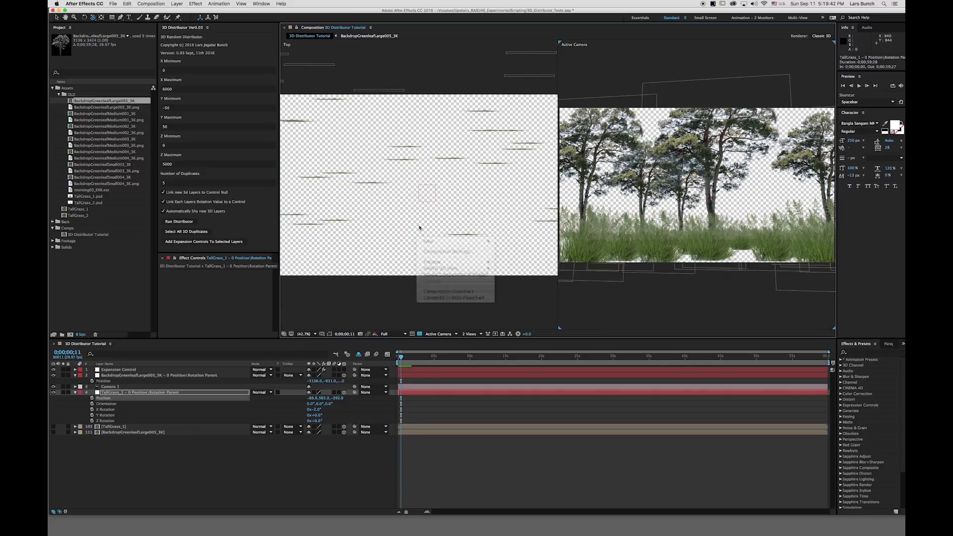
{"action": "left_click_drag", "start_coordinate": [400, 224], "coordinate": [430, 411]}
{"action": "left_click_drag", "start_coordinate": [432, 213], "coordinate": [416, 358]}
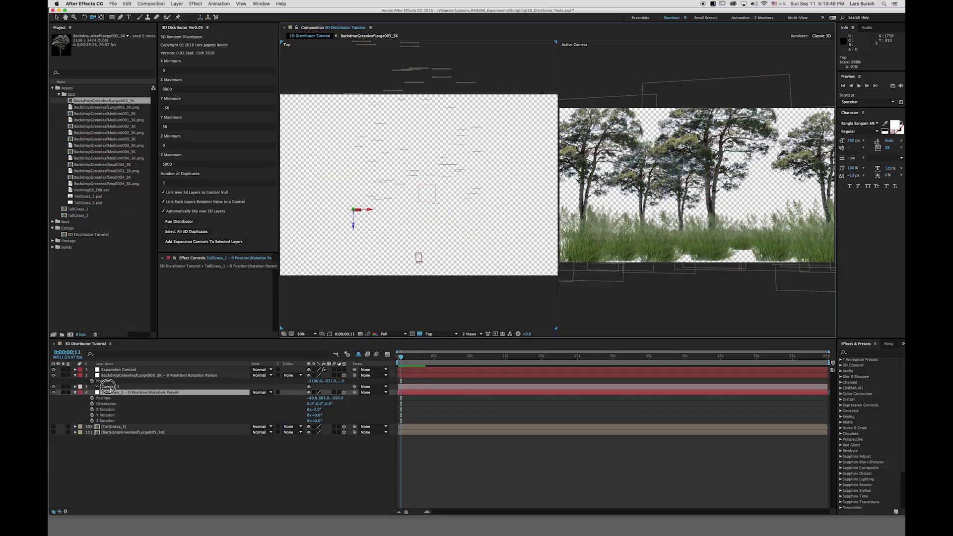
{"action": "left_click", "coordinate": [417, 255]}
{"action": "key", "text": "v"}
{"action": "left_click_drag", "start_coordinate": [416, 238], "coordinate": [414, 226]}
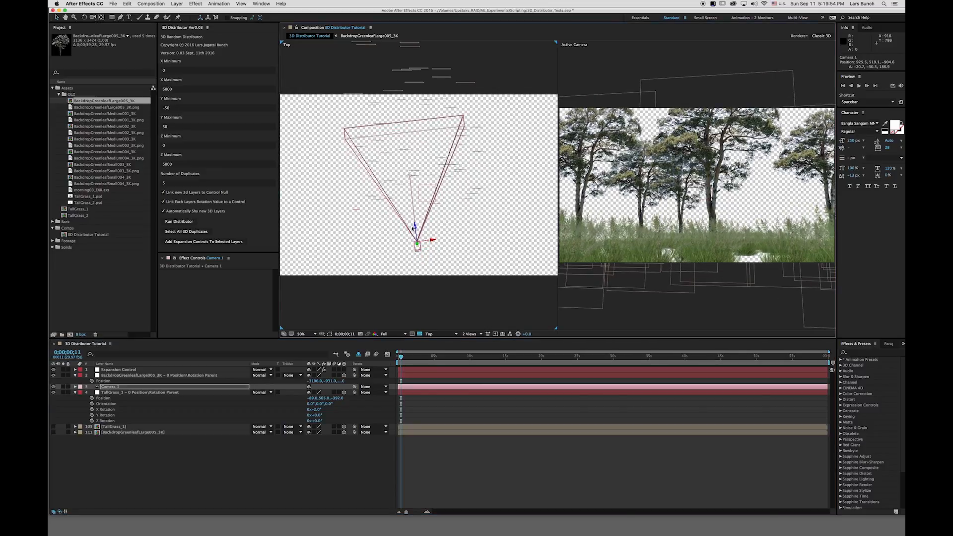
Switch the left view to Right, select Camera 1 there, and raise the camera slightly.
{"action": "left_click", "coordinate": [373, 325]}
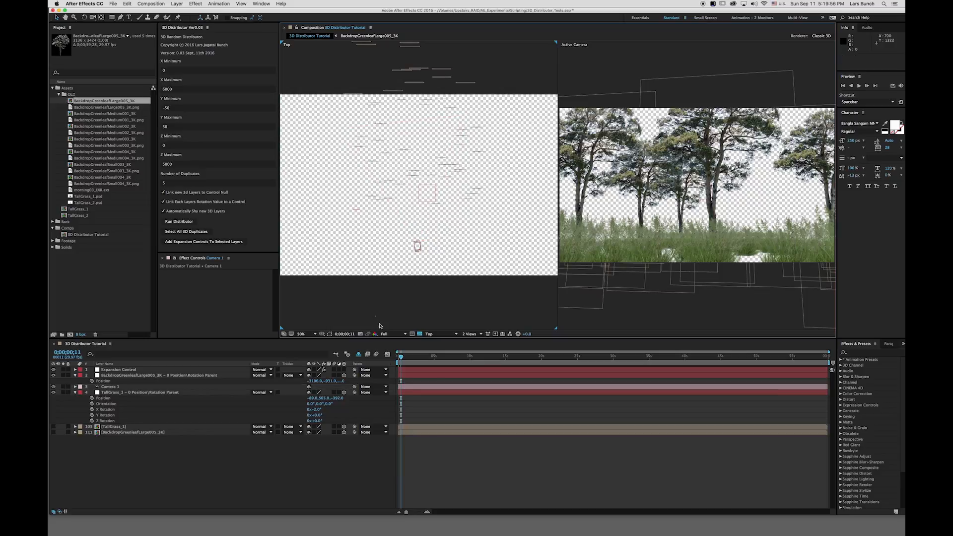
{"action": "left_click", "coordinate": [442, 334]}
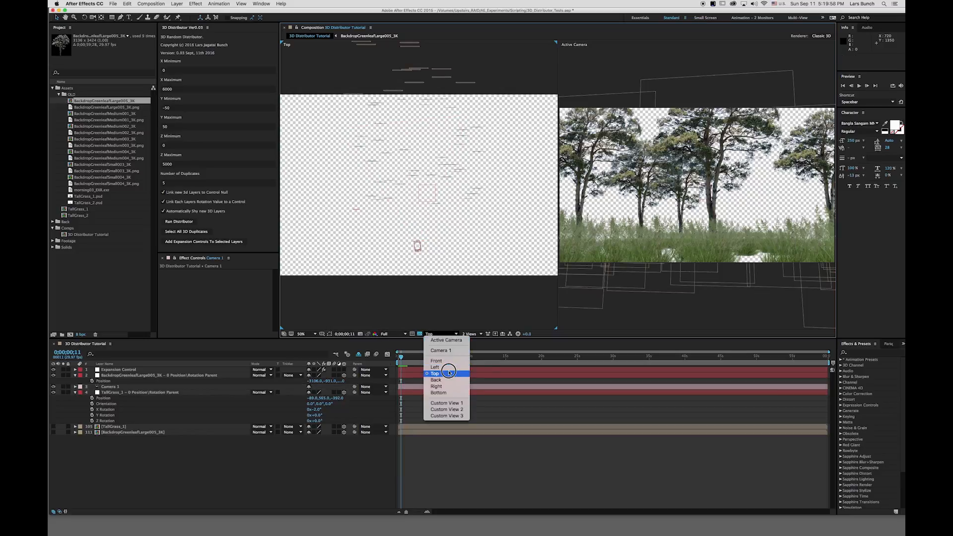
{"action": "left_click", "coordinate": [437, 386]}
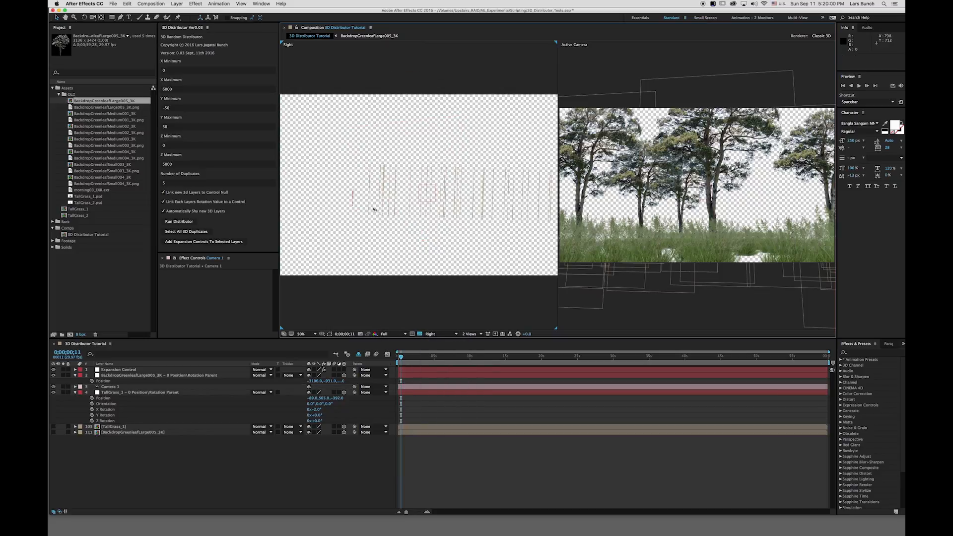
{"action": "right_click", "coordinate": [398, 247]}
{"action": "left_click", "coordinate": [402, 238]}
{"action": "key", "text": "c"}
{"action": "left_click_drag", "start_coordinate": [400, 220], "coordinate": [440, 320]}
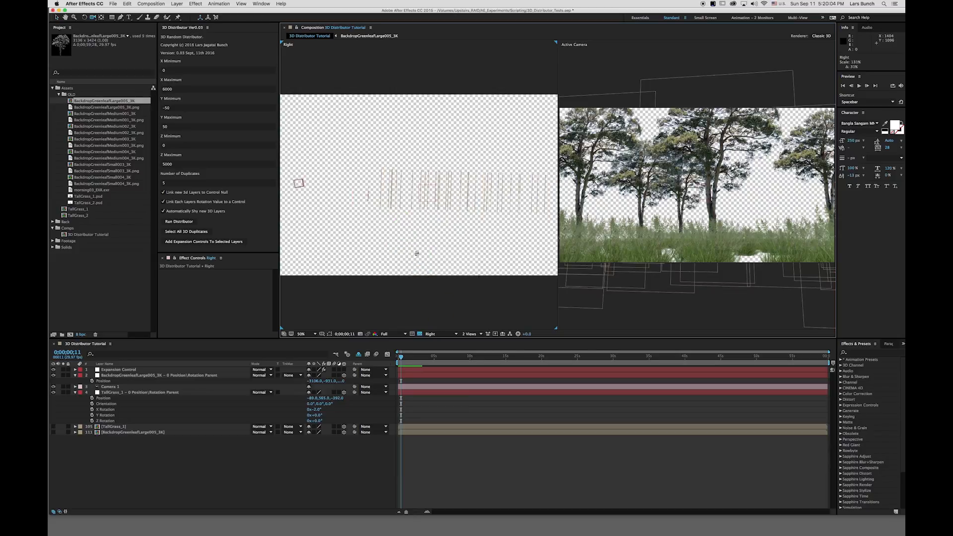
{"action": "left_click_drag", "start_coordinate": [423, 238], "coordinate": [446, 270]}
{"action": "left_click", "coordinate": [303, 186]}
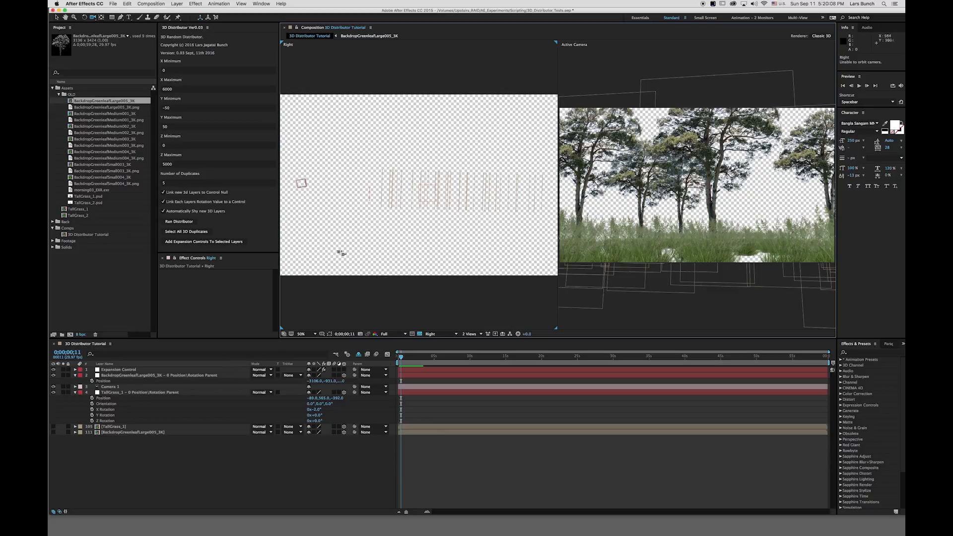
{"action": "left_click", "coordinate": [306, 185]}
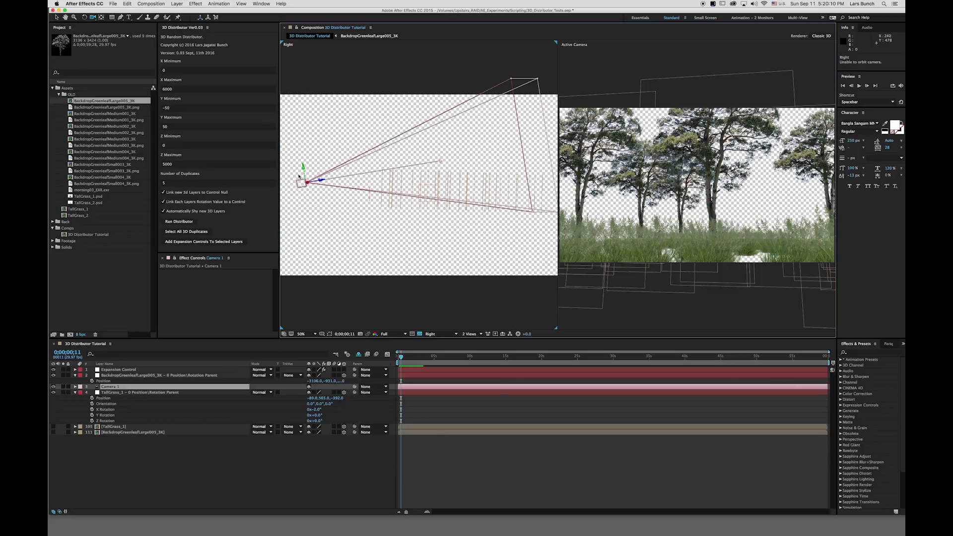
{"action": "key", "text": "v"}
{"action": "left_click_drag", "start_coordinate": [444, 166], "coordinate": [438, 158]}
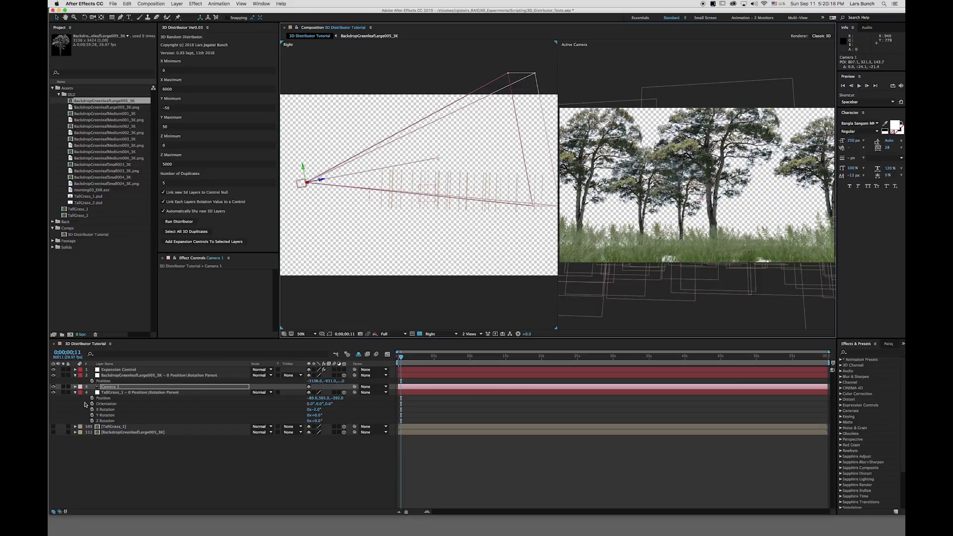
At the first frame, set keyframes for Camera 1's Point of Interest and Position.
{"action": "key", "text": "a"}
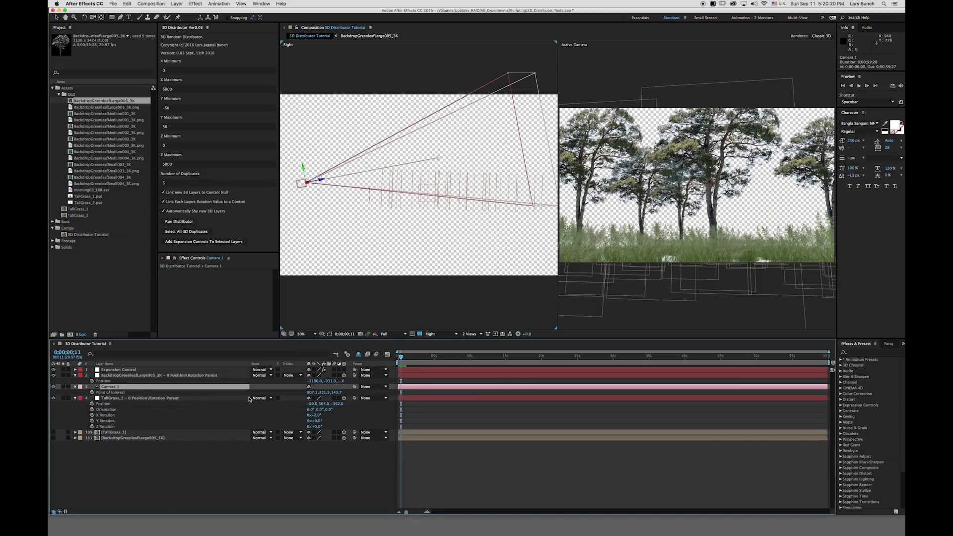
{"action": "key", "text": "shift+p"}
{"action": "key", "text": "Home"}
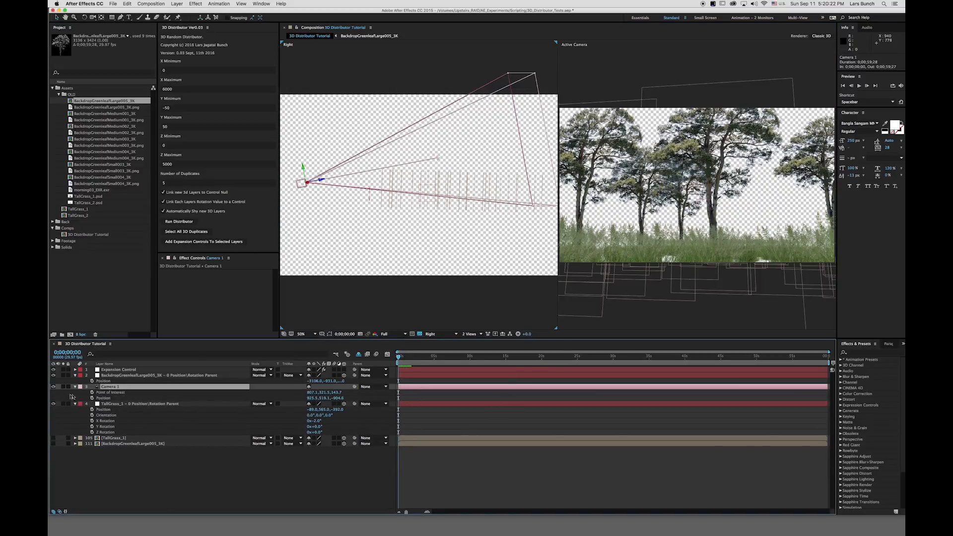
{"action": "left_click", "coordinate": [92, 393]}
{"action": "left_click", "coordinate": [92, 398]}
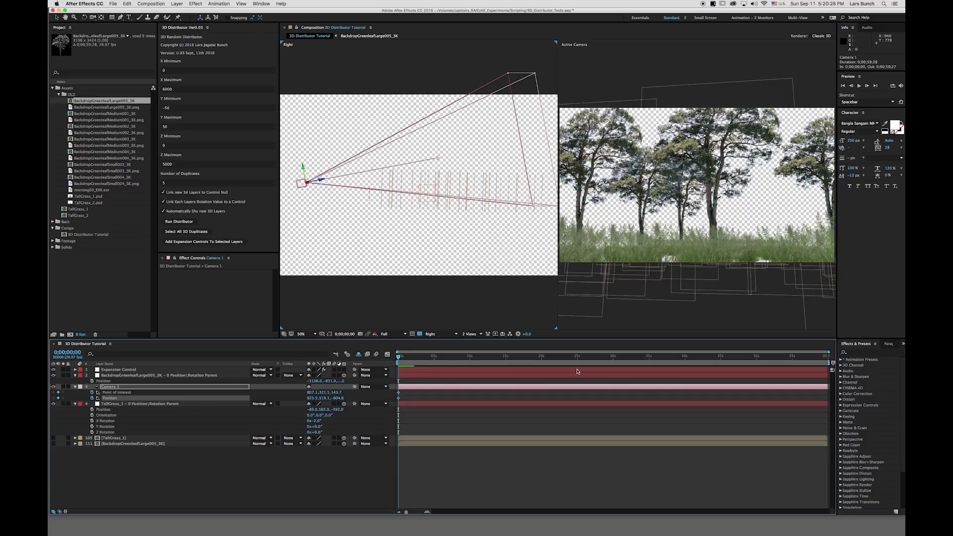
Set the composition's duration to 600 (six seconds) in Composition Settings.
{"action": "key", "text": "super+k"}
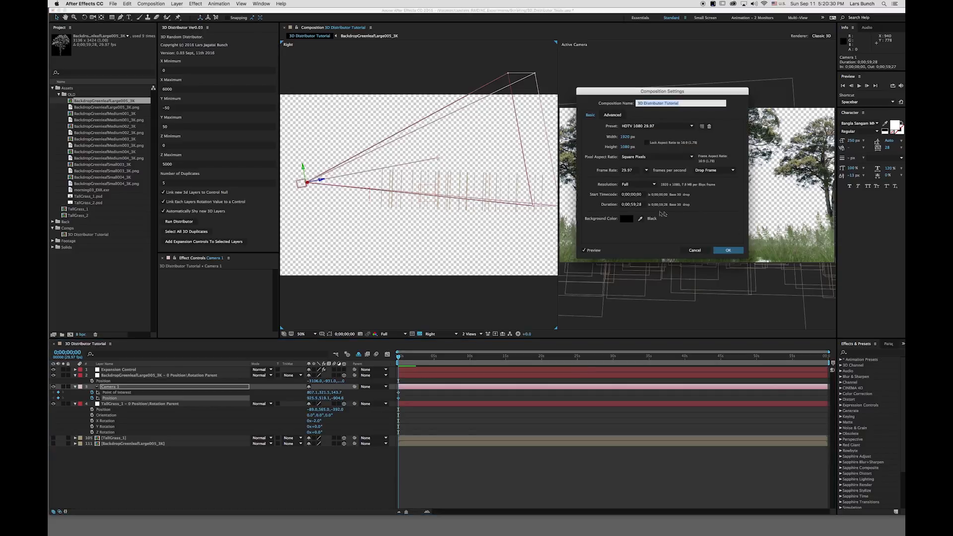
{"action": "left_click", "coordinate": [631, 204]}
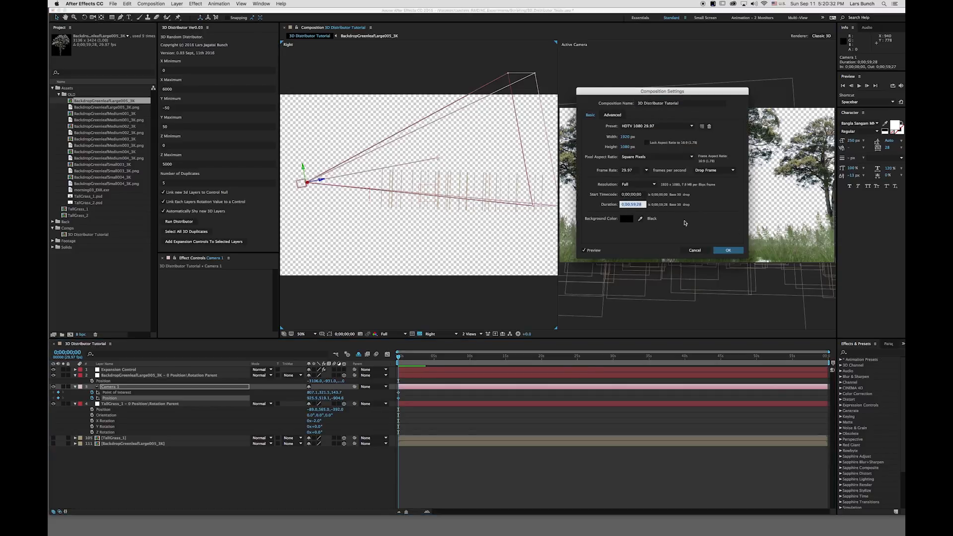
{"action": "type", "text": "600"}
{"action": "key", "text": "Return"}
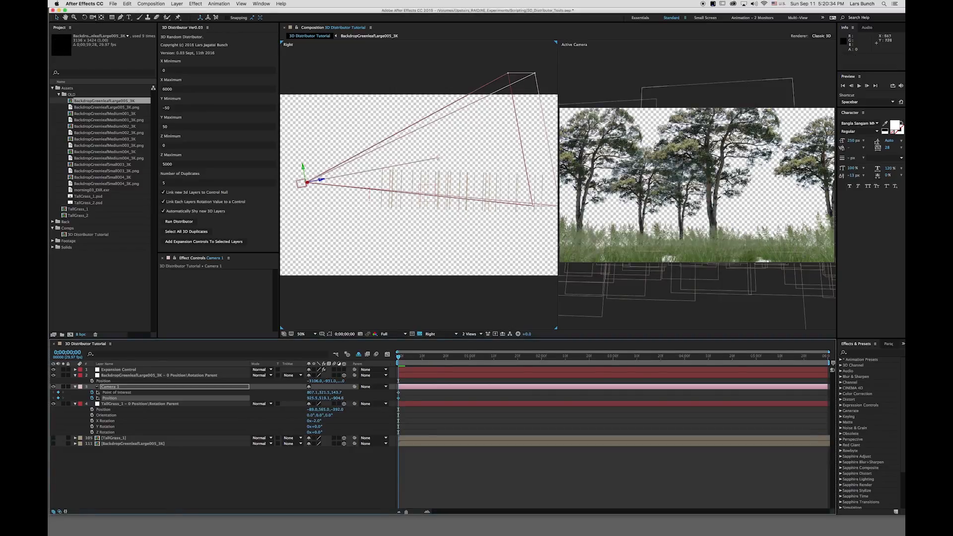
At the last frame, move the camera forward through the grass in the Right view.
{"action": "key", "text": "End"}
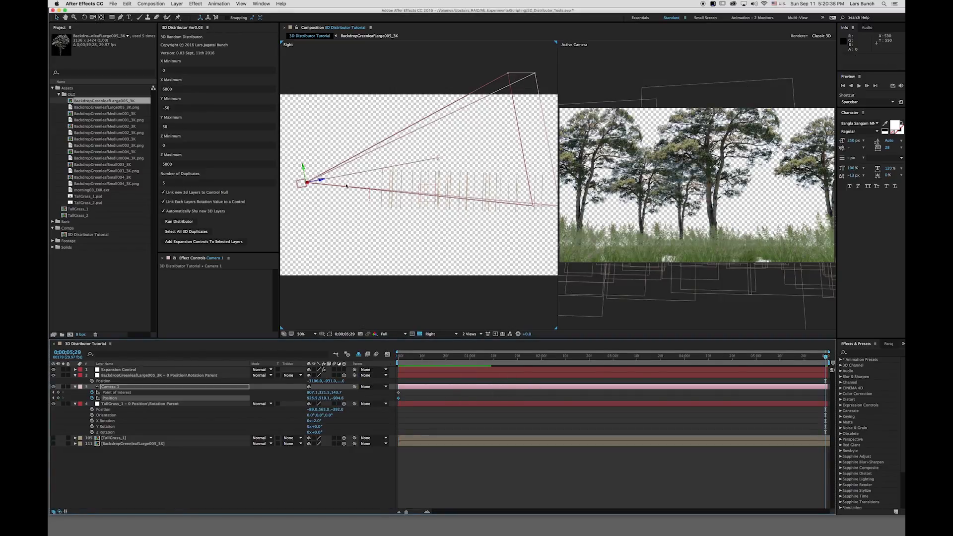
{"action": "left_click_drag", "start_coordinate": [321, 182], "coordinate": [531, 189]}
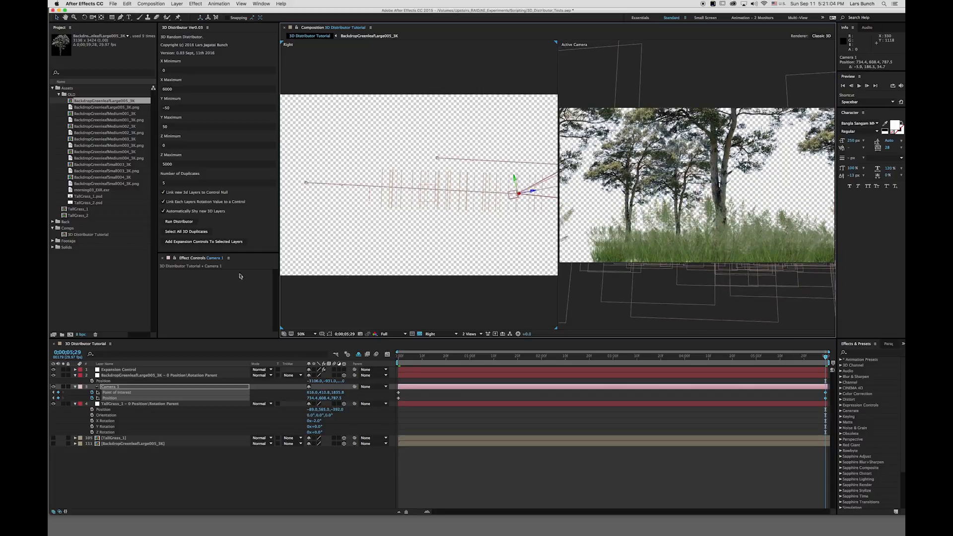
Switch the left view to Top and nudge the camera sideways at the last frame.
{"action": "left_click", "coordinate": [427, 334]}
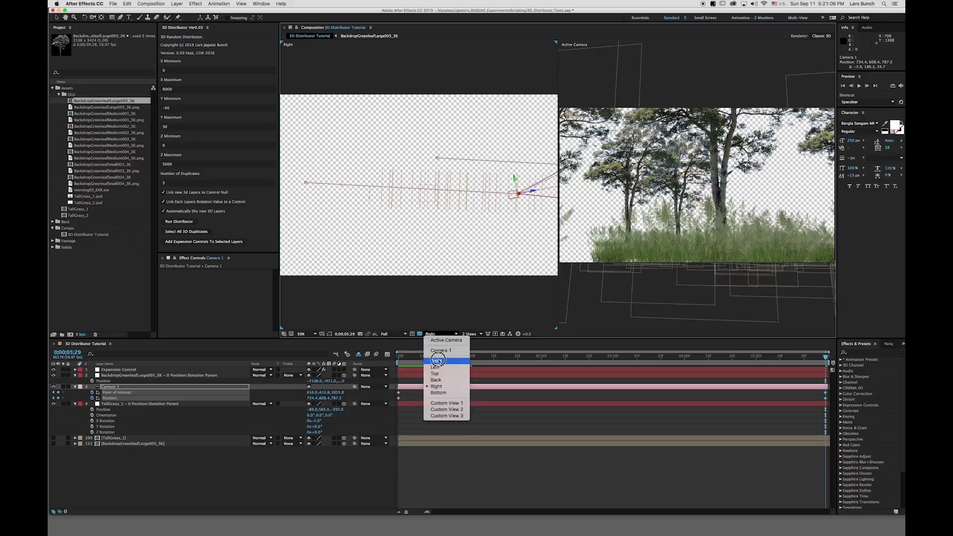
{"action": "left_click", "coordinate": [435, 373]}
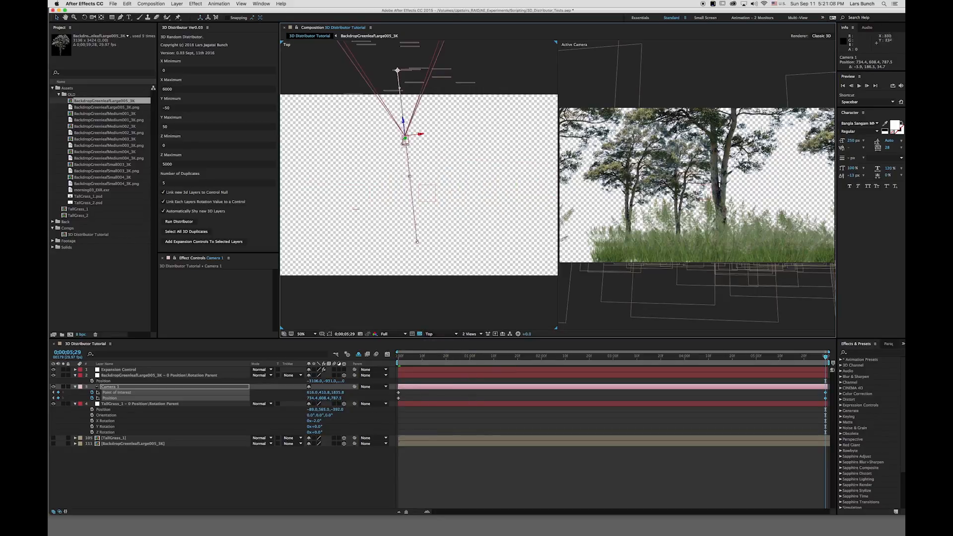
{"action": "left_click_drag", "start_coordinate": [403, 130], "coordinate": [427, 125]}
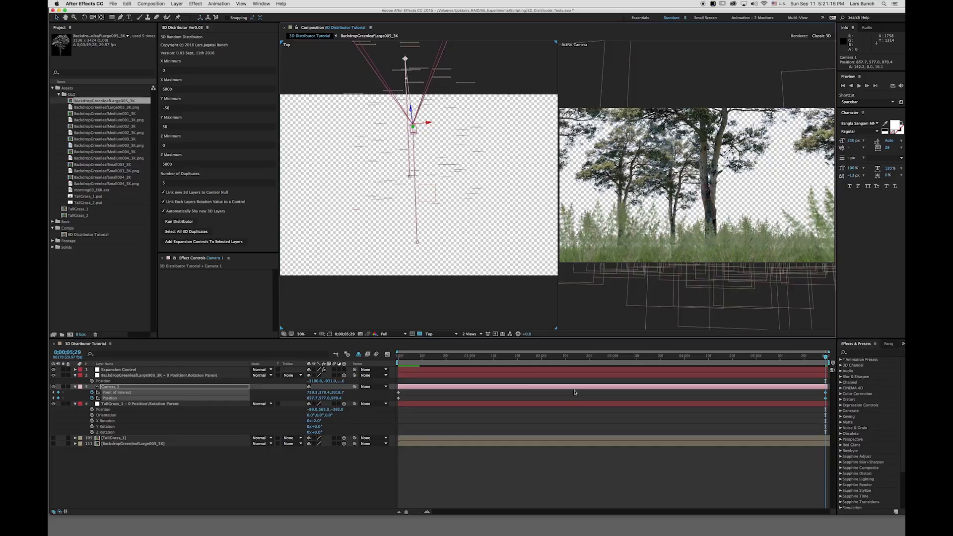
Switch to a single-view layout and preview the camera move.
{"action": "left_click", "coordinate": [471, 334]}
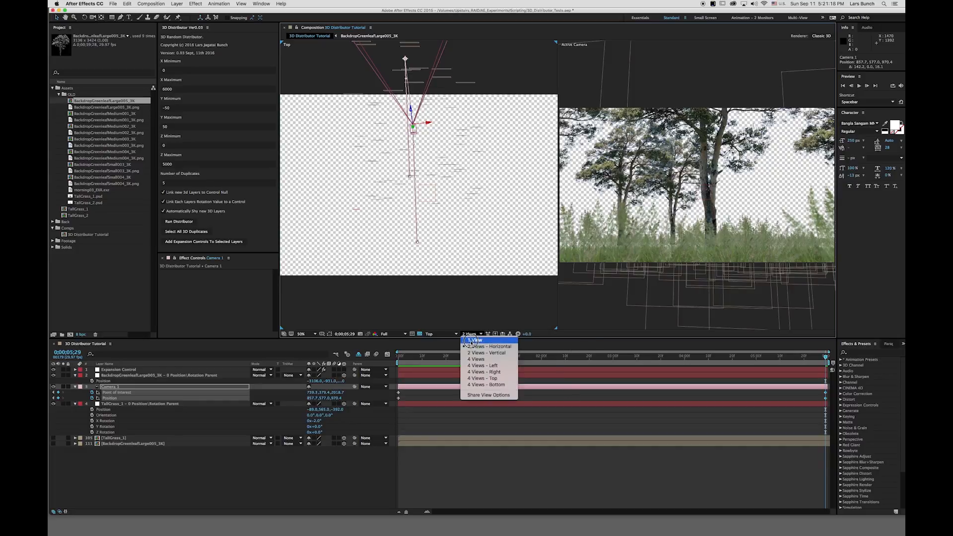
{"action": "left_click", "coordinate": [472, 340]}
{"action": "key", "text": "space"}
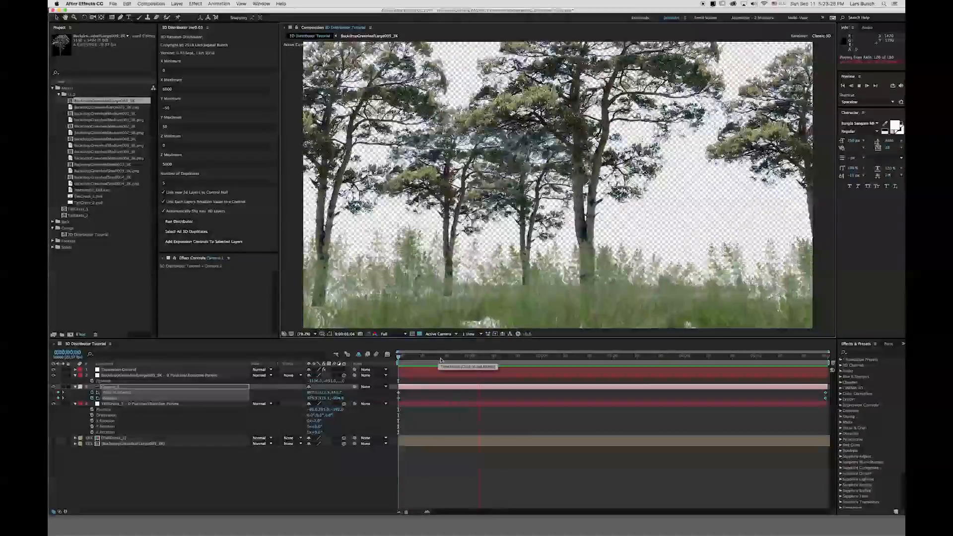
{"action": "key", "text": "space"}
{"action": "key", "text": "space"}
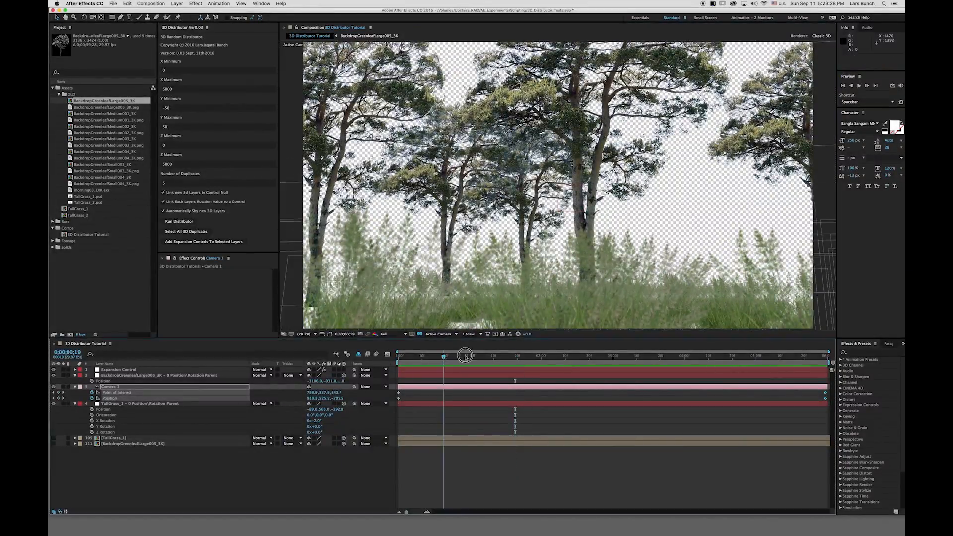